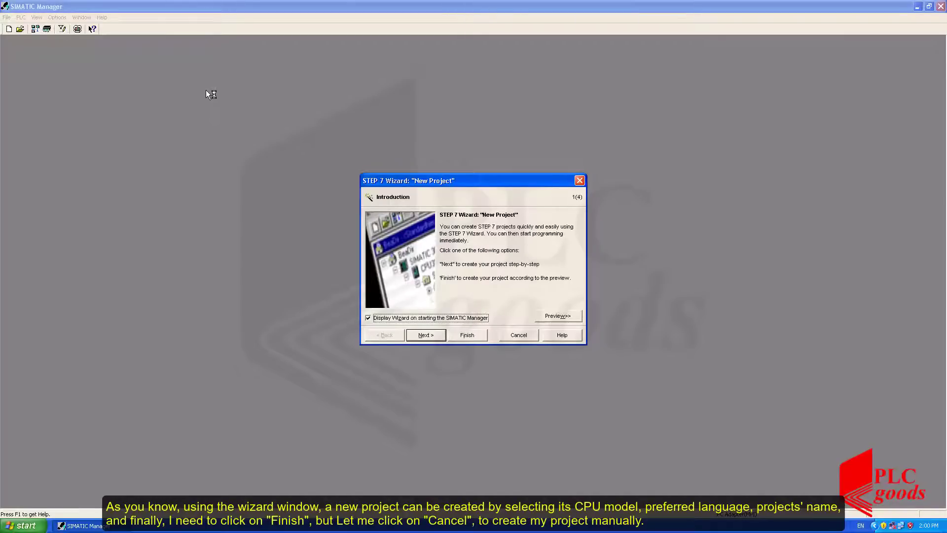
click(420, 336)
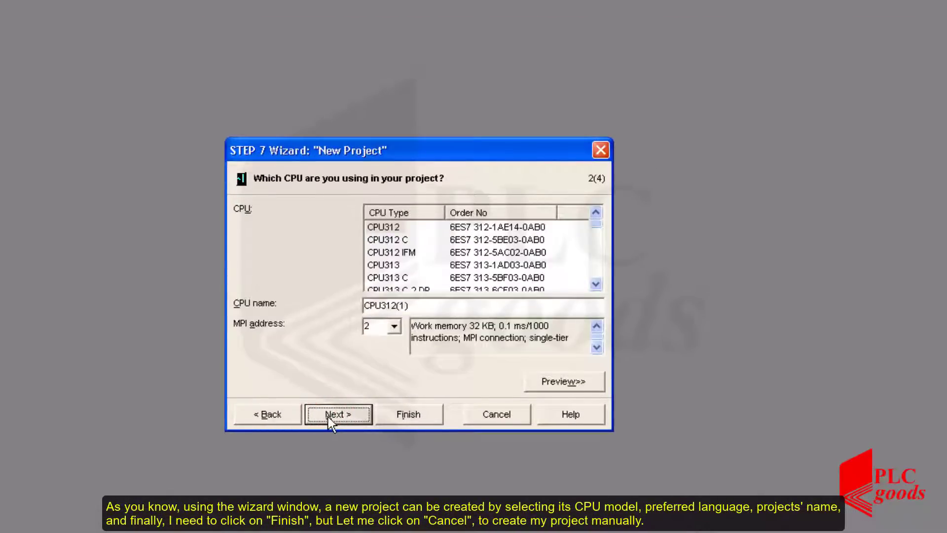
click(327, 417)
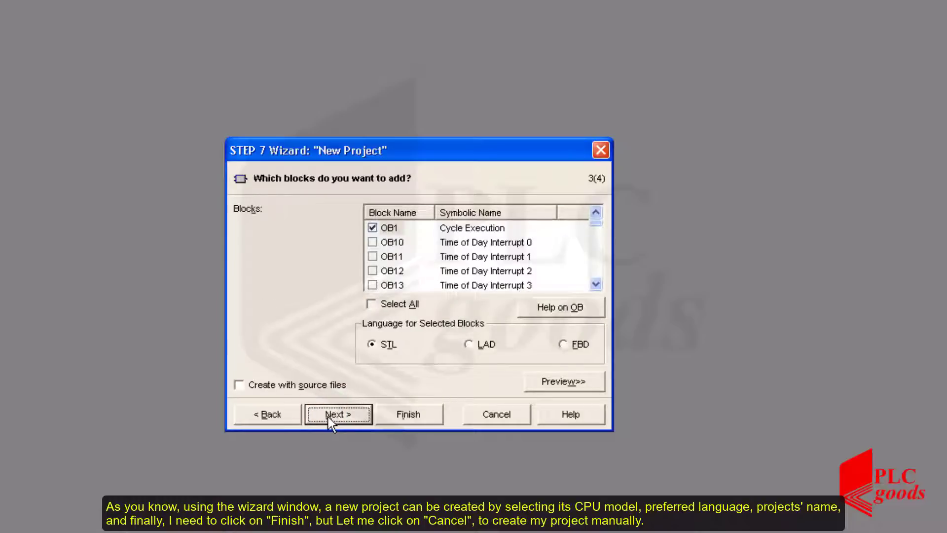
click(328, 416)
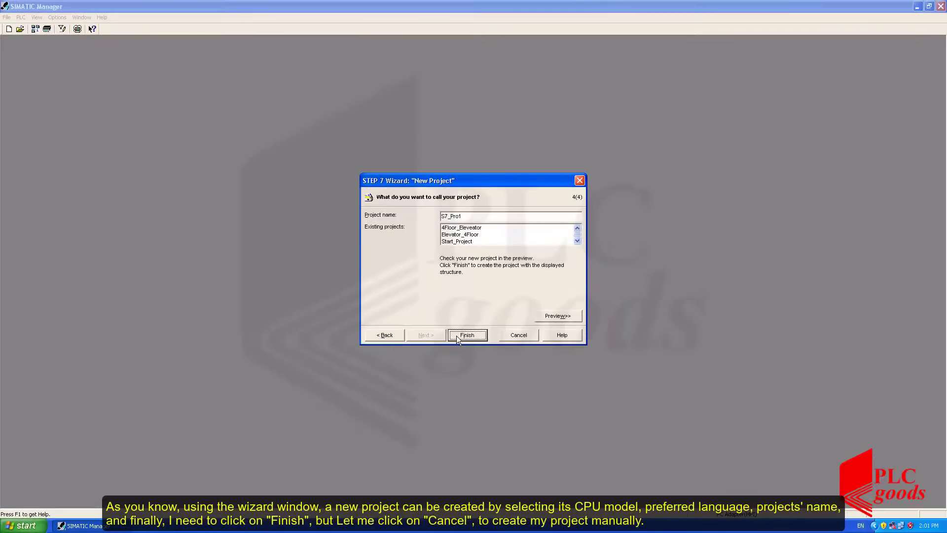
click(519, 336)
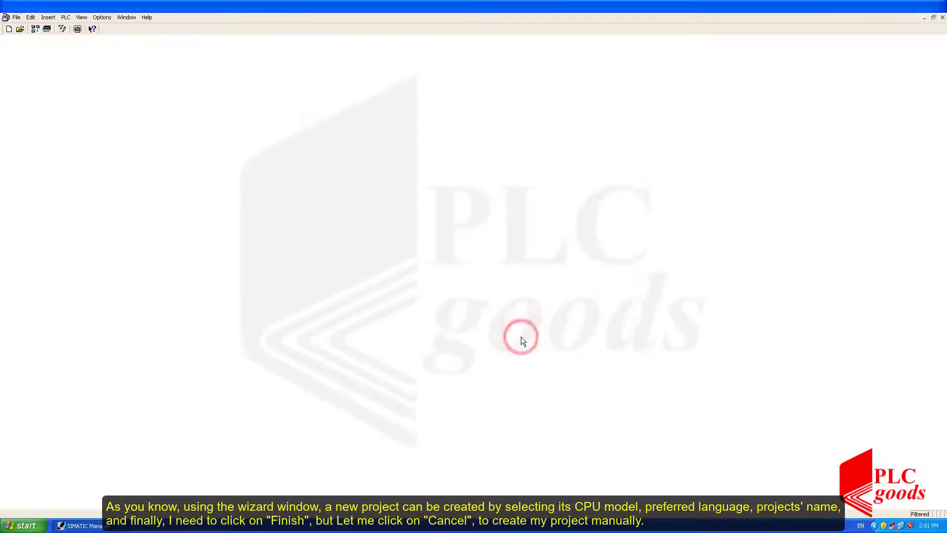
click(395, 327)
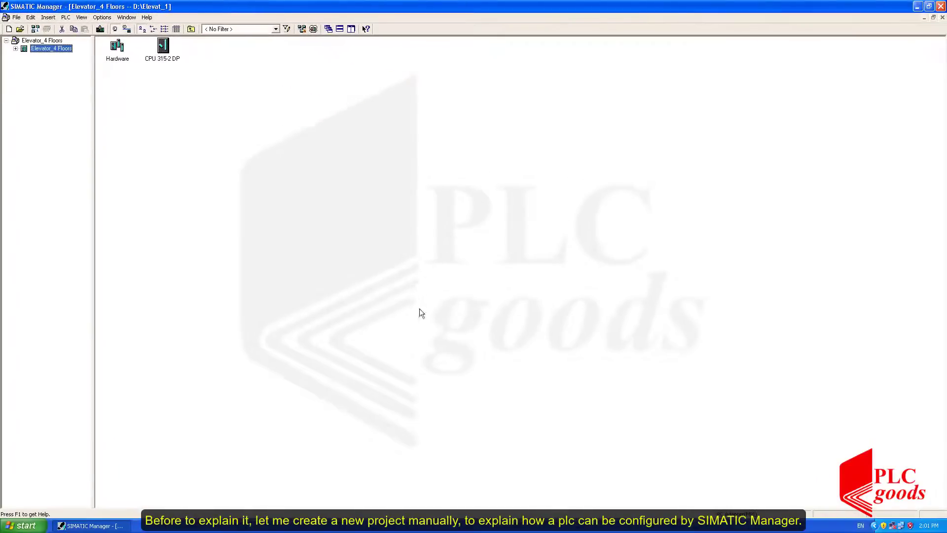
Create a new user project named ElevatorProject_Start in the default storage location.
click(934, 18)
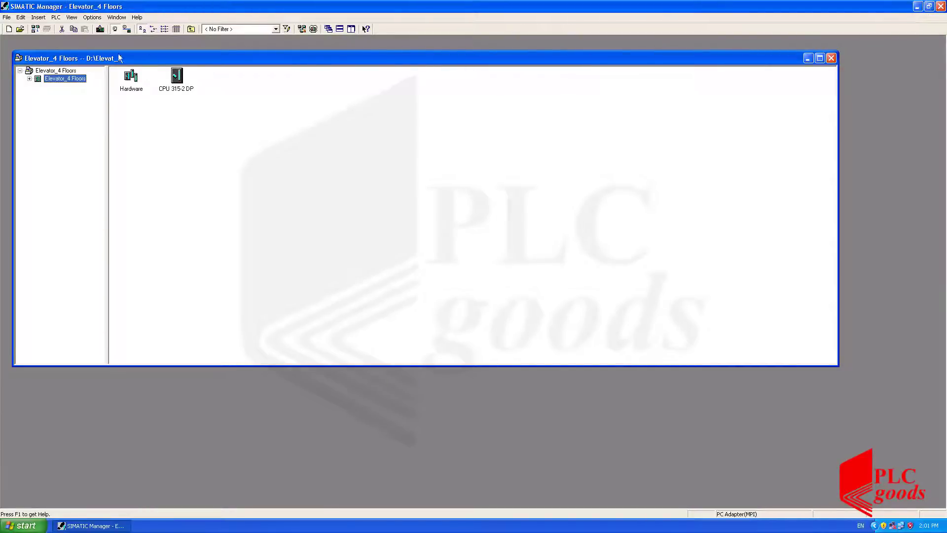
click(8, 29)
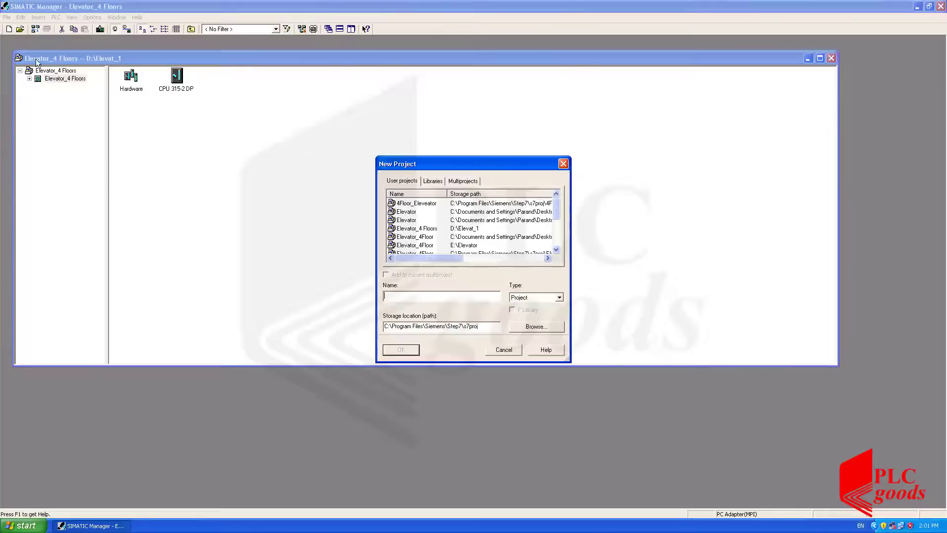
click(386, 296)
text(El)
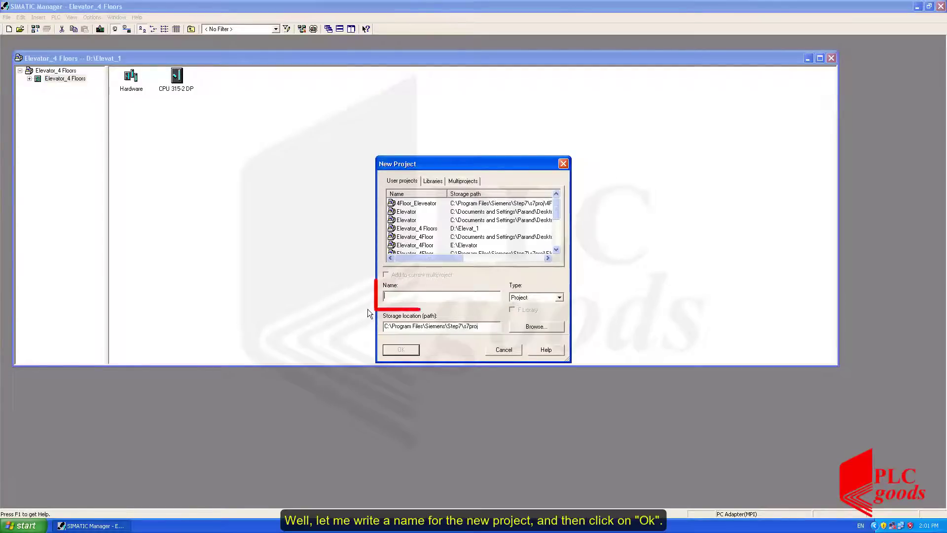
text(e)
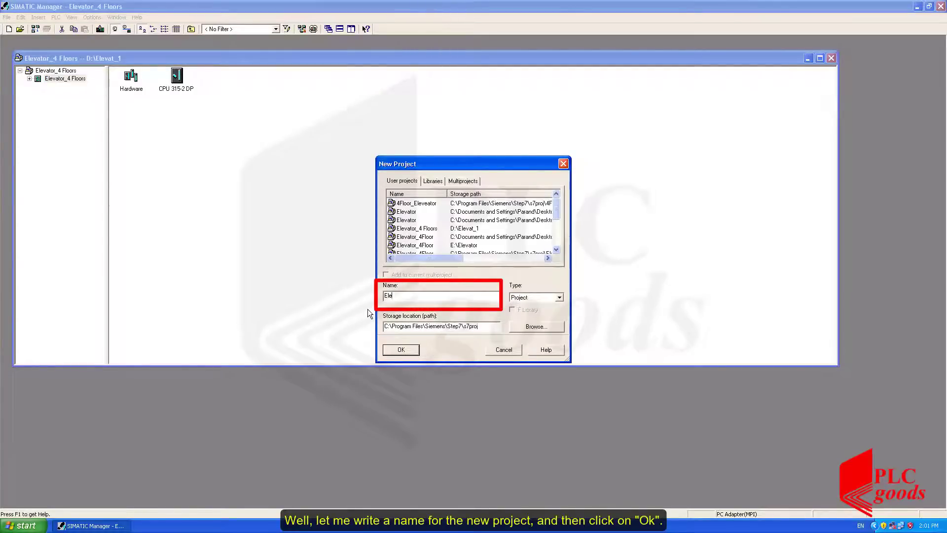
text(vator)
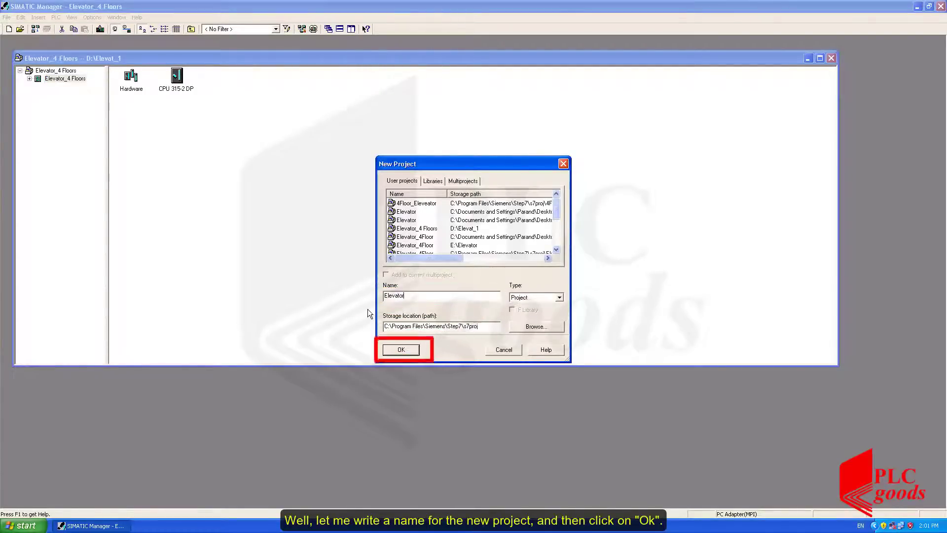
text(Project)
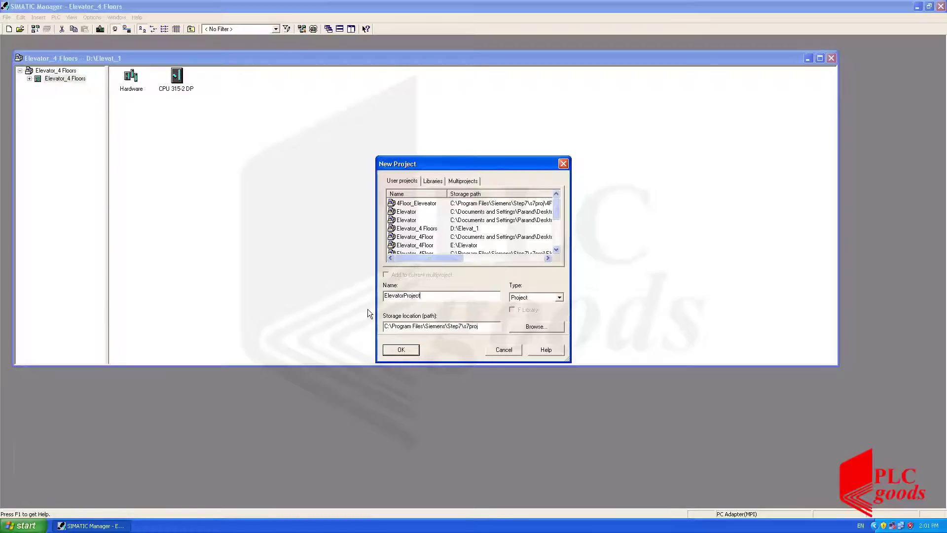
text(_Start)
click(402, 349)
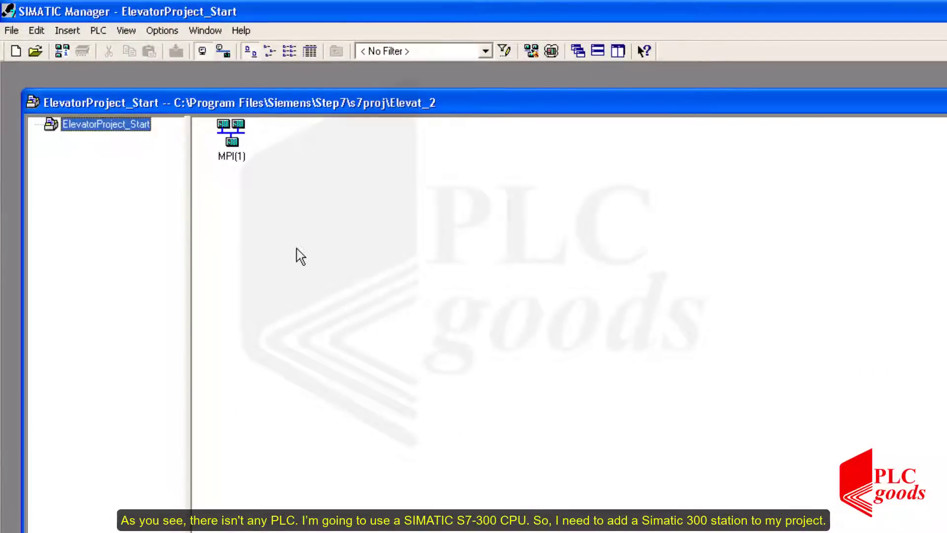
Insert a SIMATIC 300 station into the project and open its hardware configuration.
right_click(290, 241)
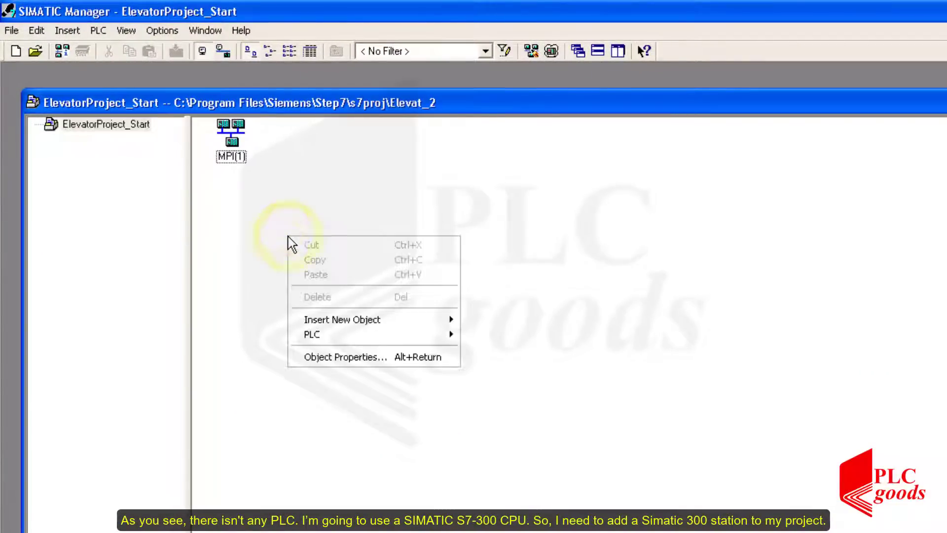
click(360, 320)
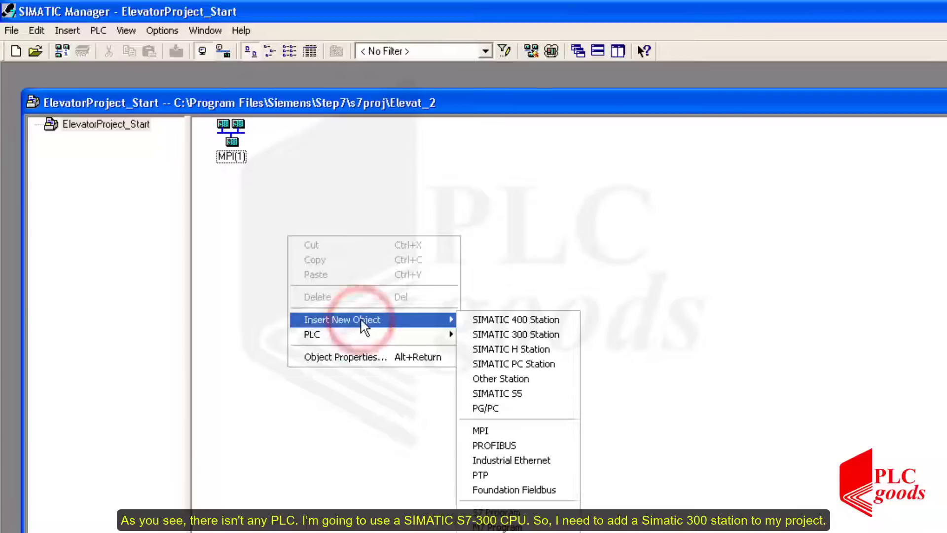
click(504, 336)
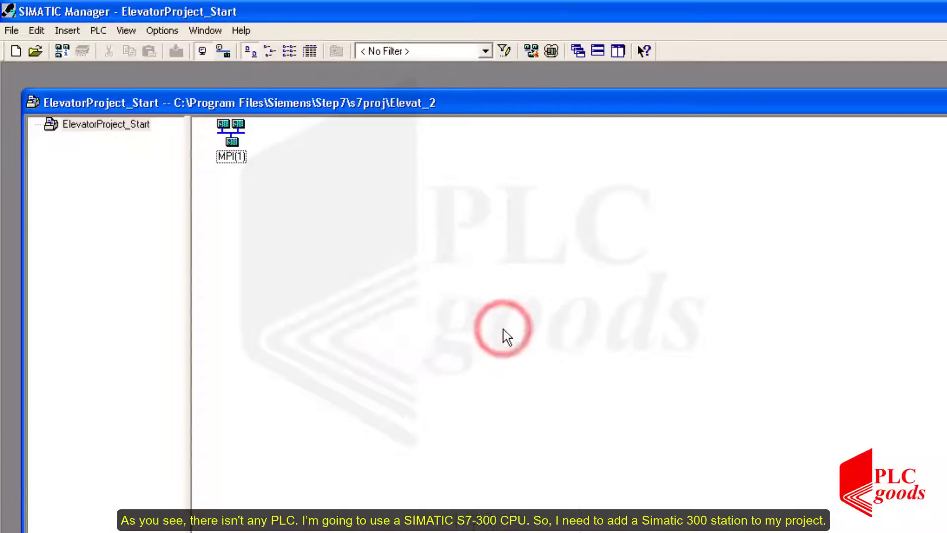
click(332, 253)
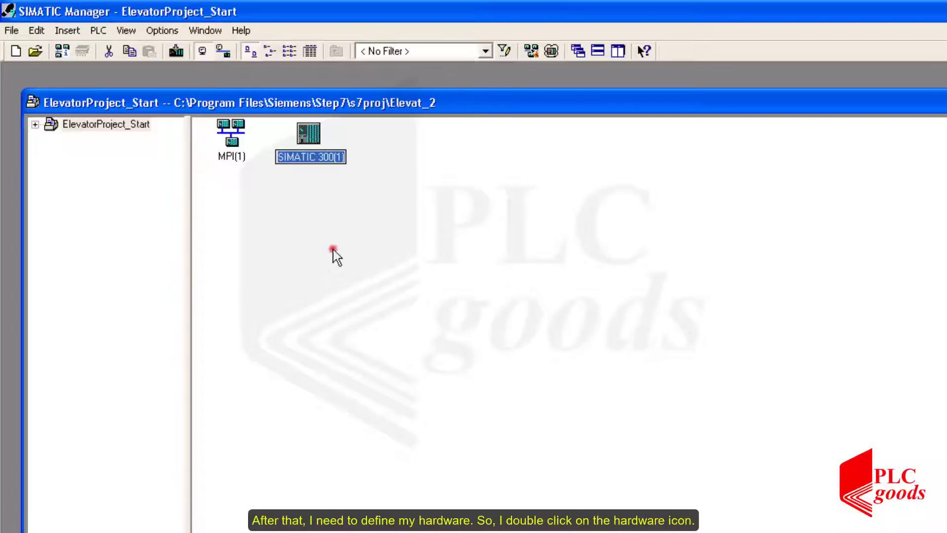
double_click(308, 137)
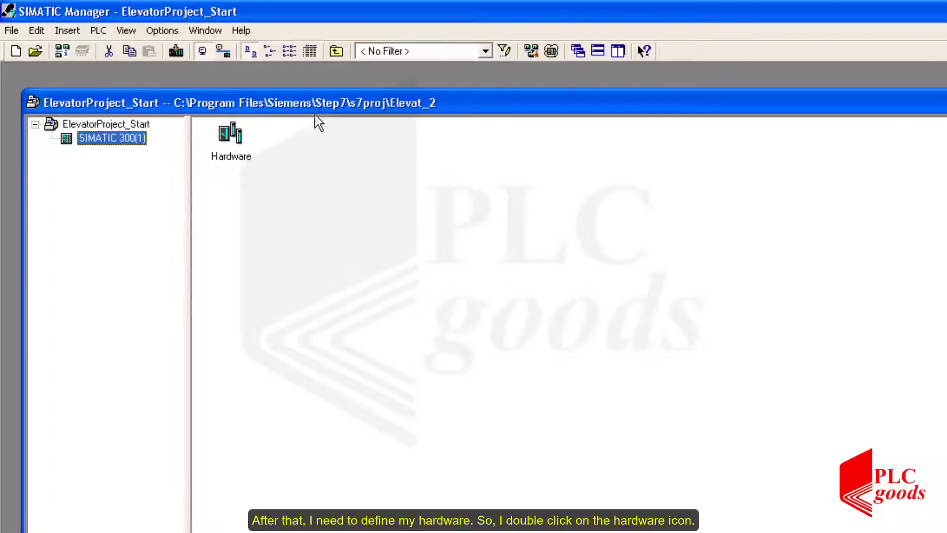
double_click(227, 141)
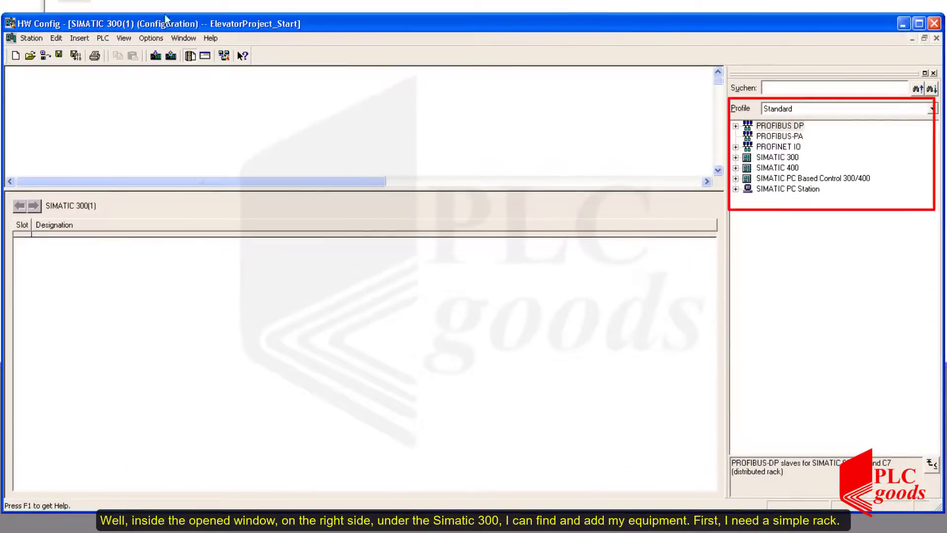
Place a RACK-300 rail in the station and enlarge the rack table to show all 11 slots.
click(735, 157)
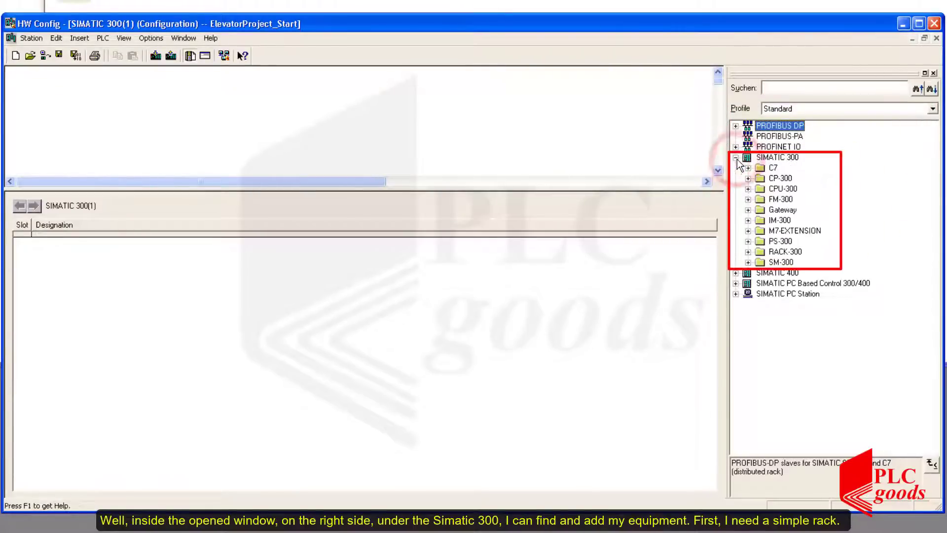
double_click(760, 256)
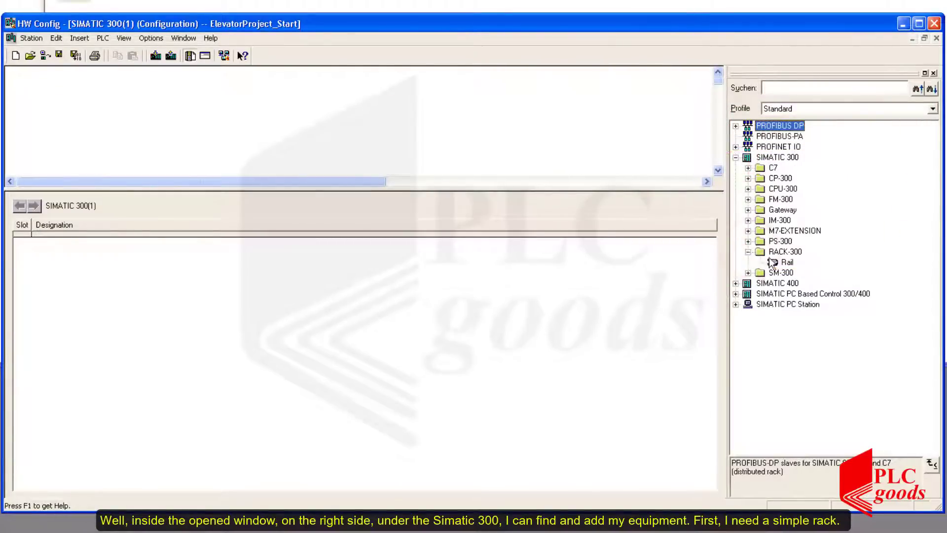
drag(785, 262, 270, 105)
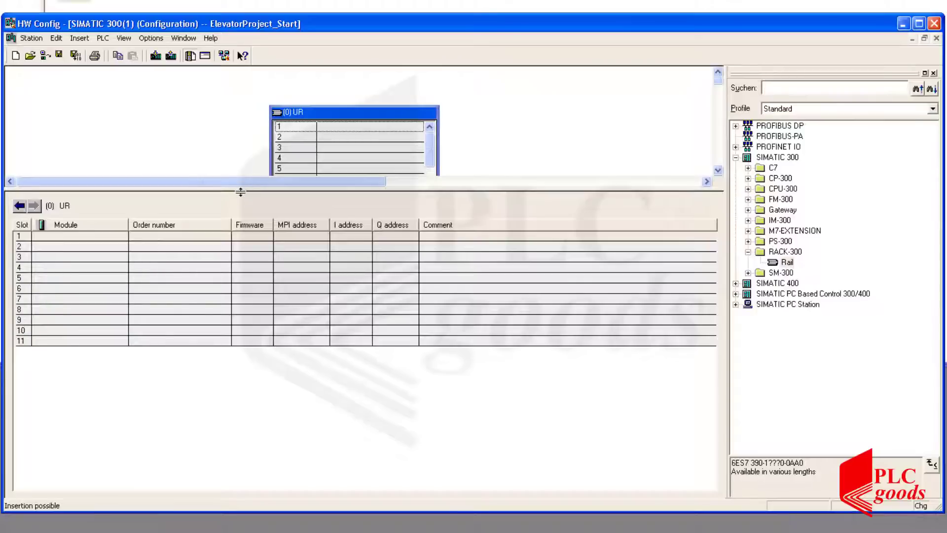
drag(240, 193, 251, 338)
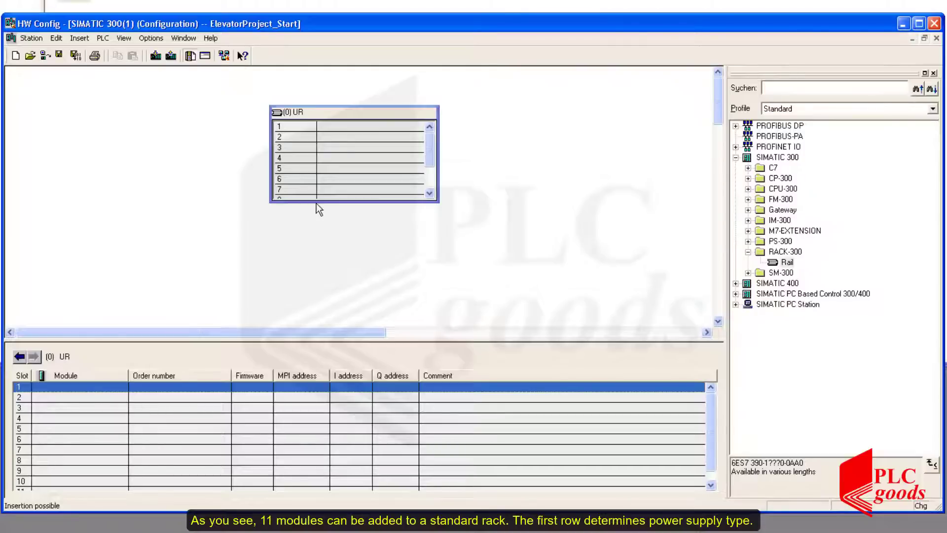
drag(313, 202, 311, 254)
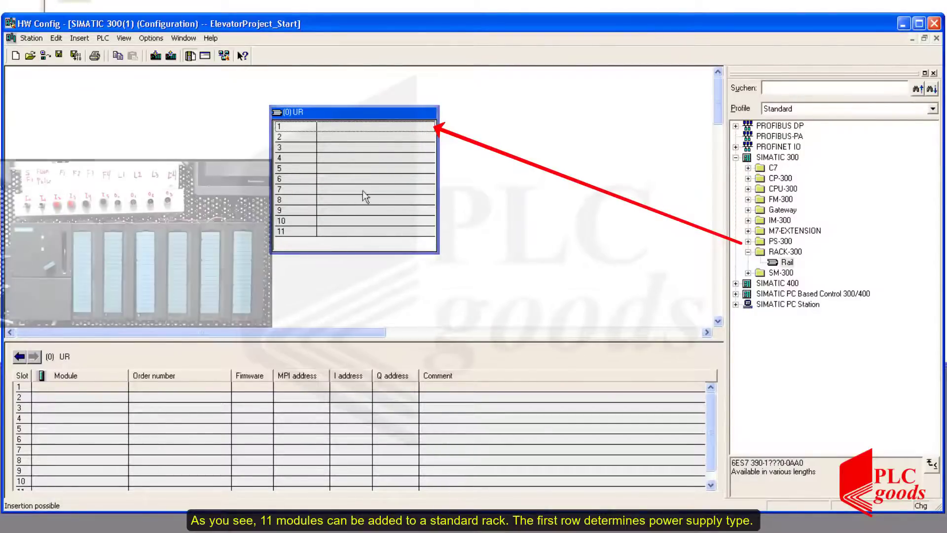
click(393, 126)
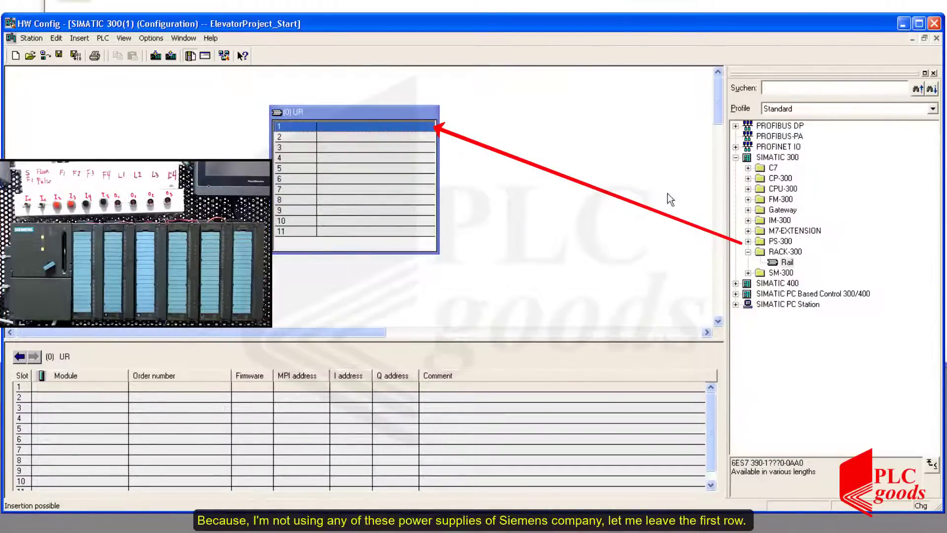
click(760, 241)
click(749, 241)
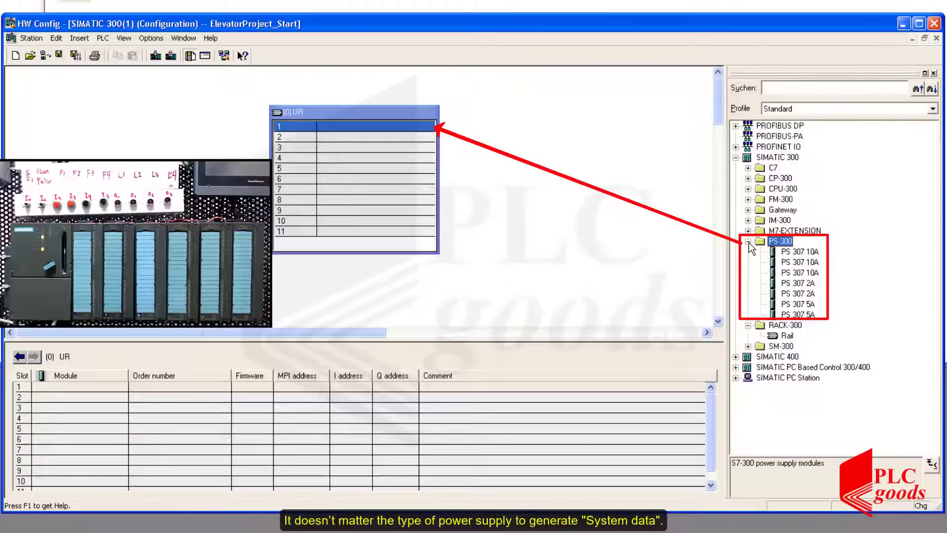
click(749, 241)
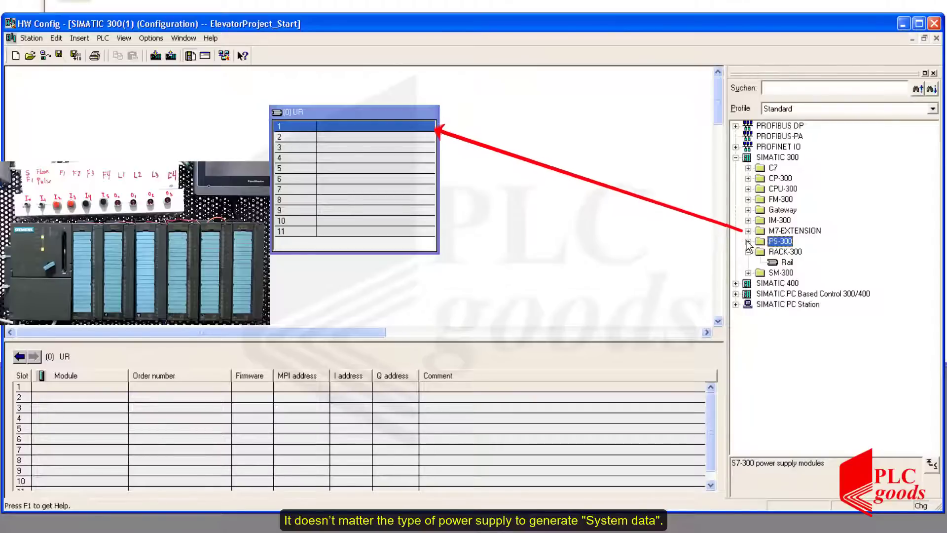
Insert the CPU 315-2 DP 6ES7 315-2AF03-0AB0 V1.1 in slot 2, keeping its PROFIBUS interface at address 2 and not networked.
click(749, 188)
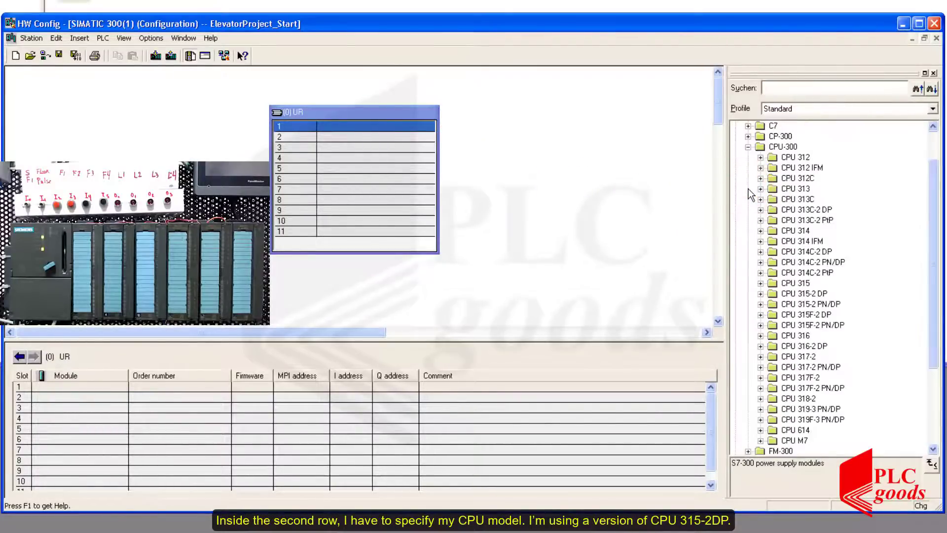
click(788, 295)
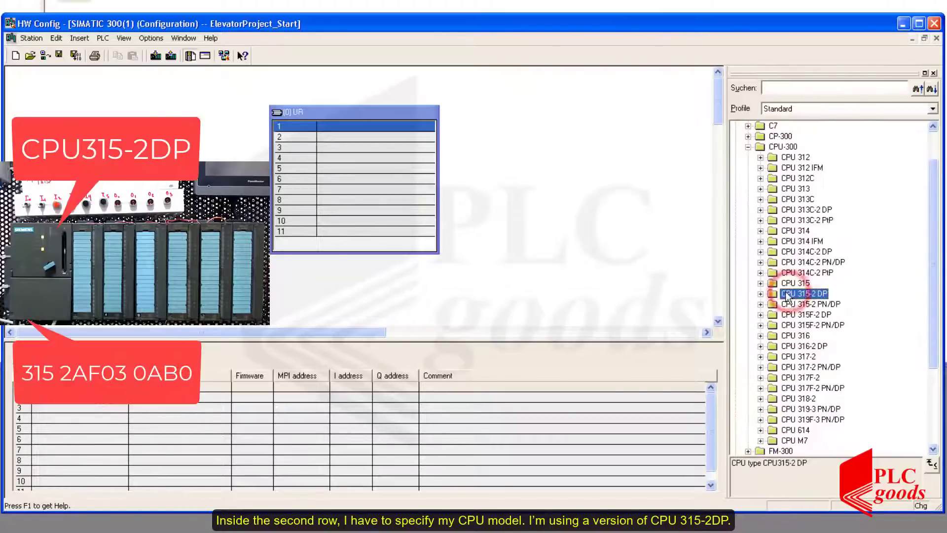
click(761, 294)
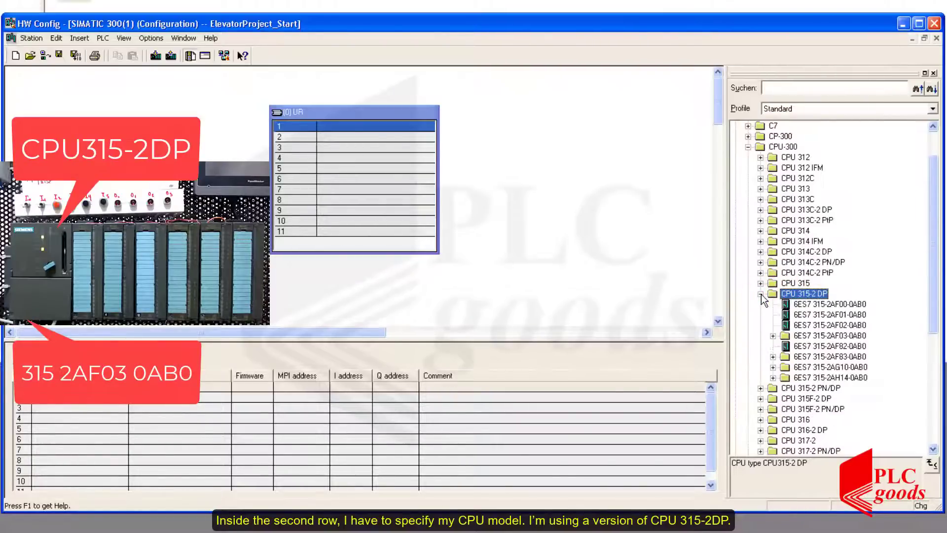
click(811, 336)
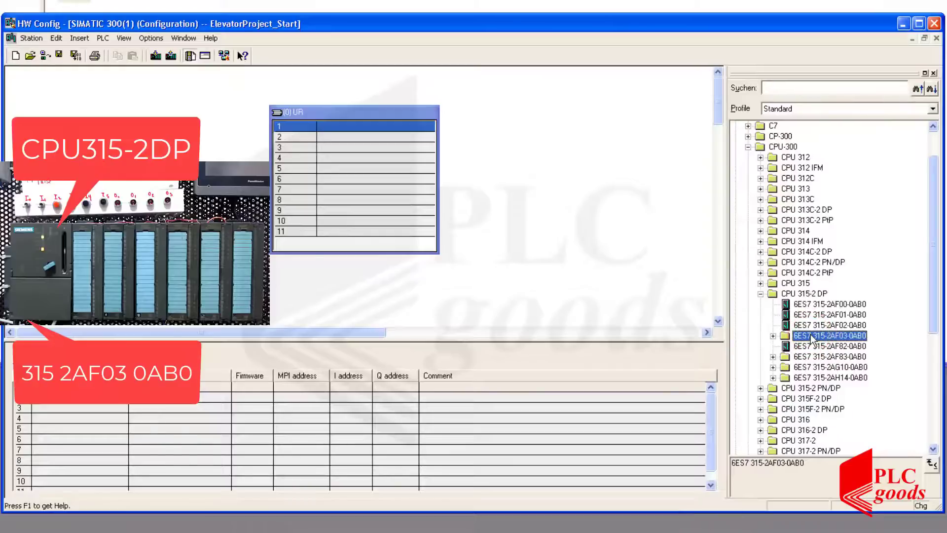
click(773, 336)
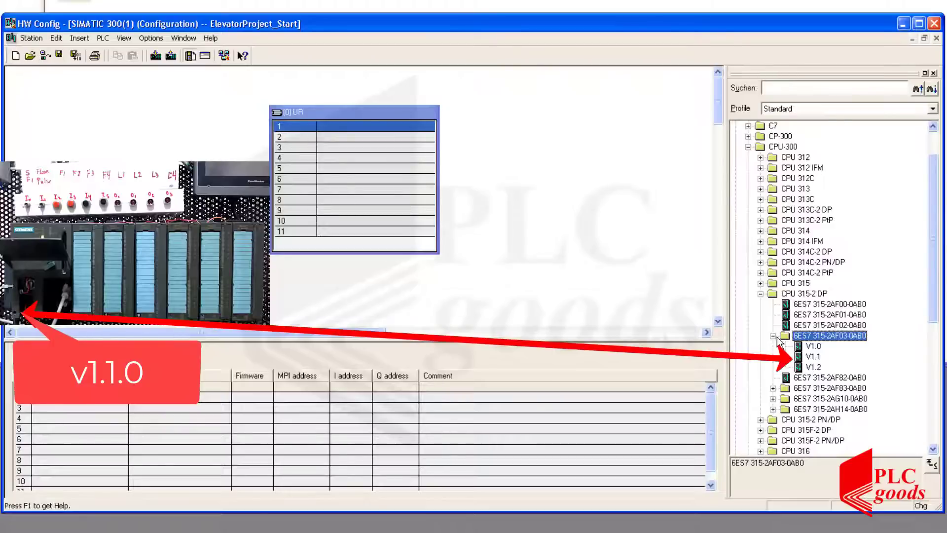
drag(809, 358, 388, 133)
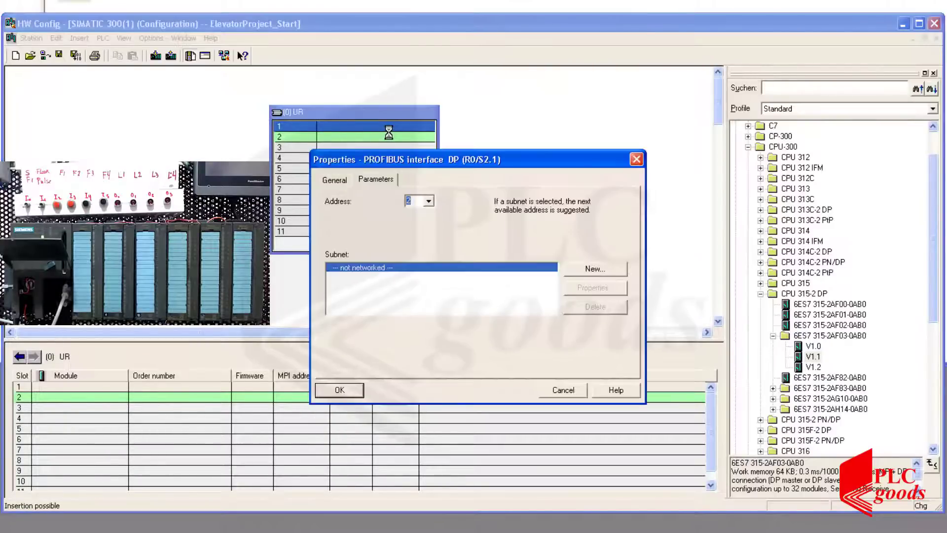
click(333, 388)
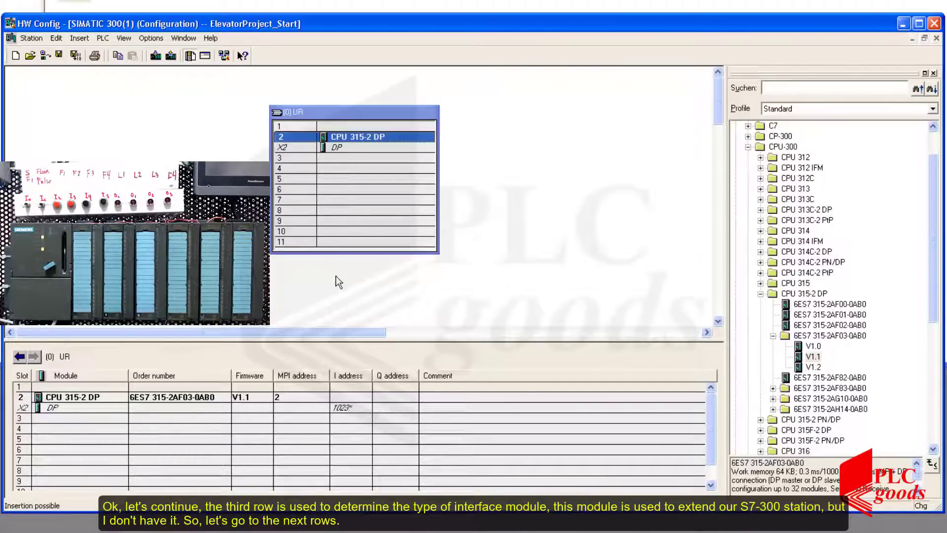
click(354, 159)
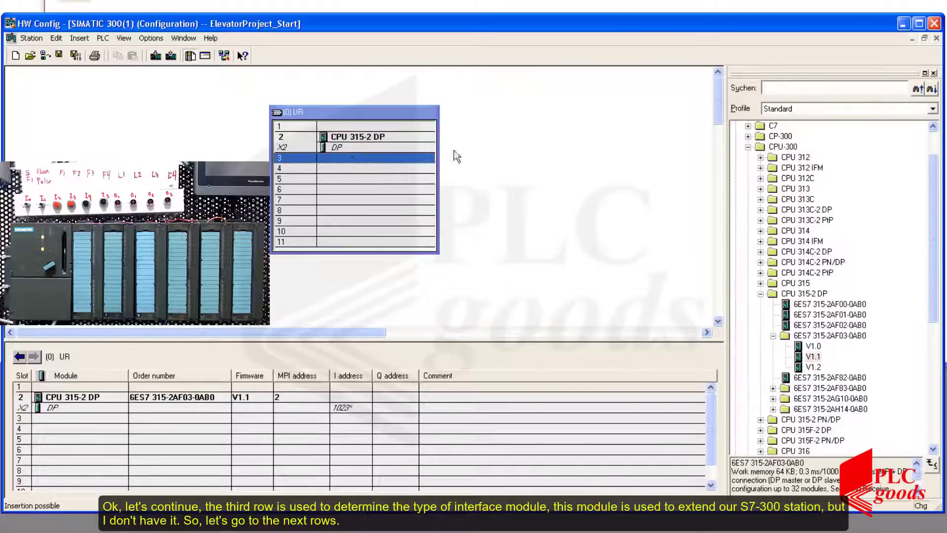
click(748, 147)
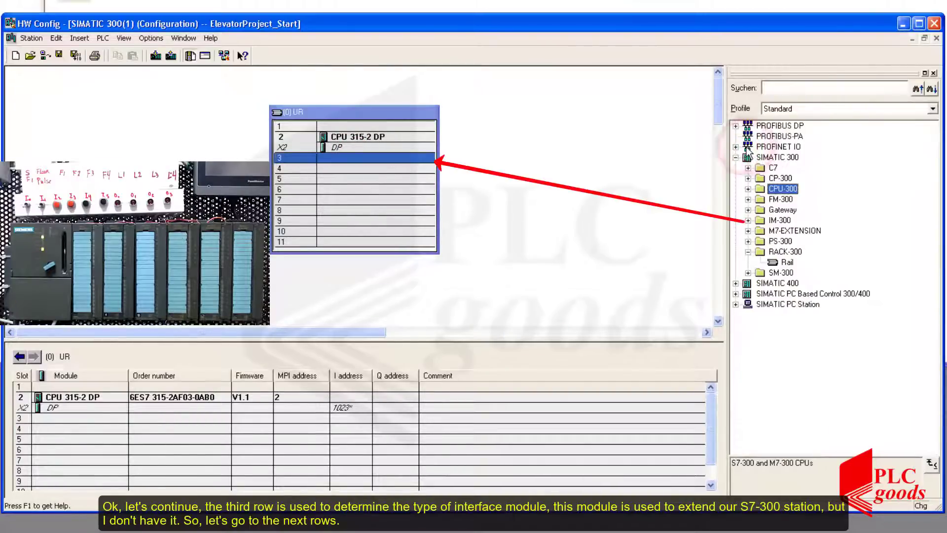
Insert an SM 321 DI16xDC24V digital input module, 6ES7 321-1BH01-0AA0, in each of slots 4 and 5.
click(778, 220)
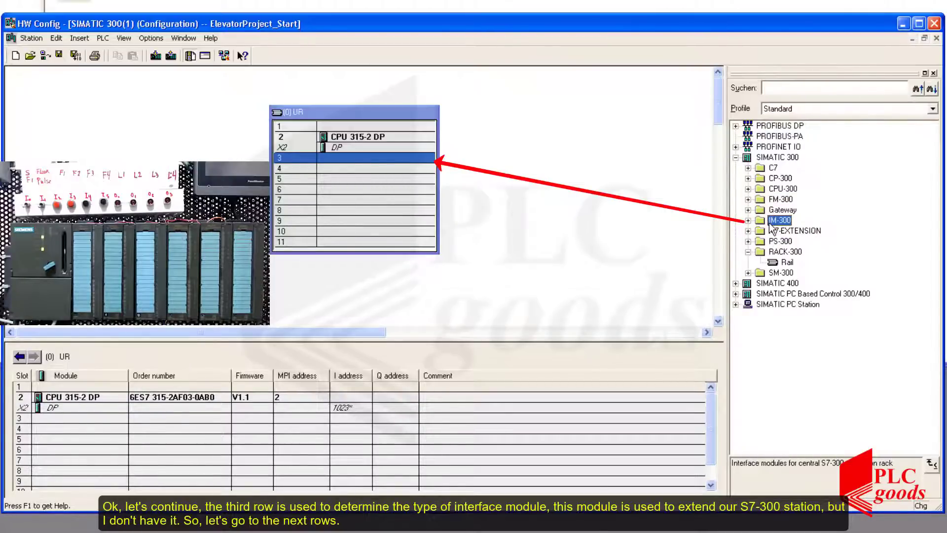
click(434, 169)
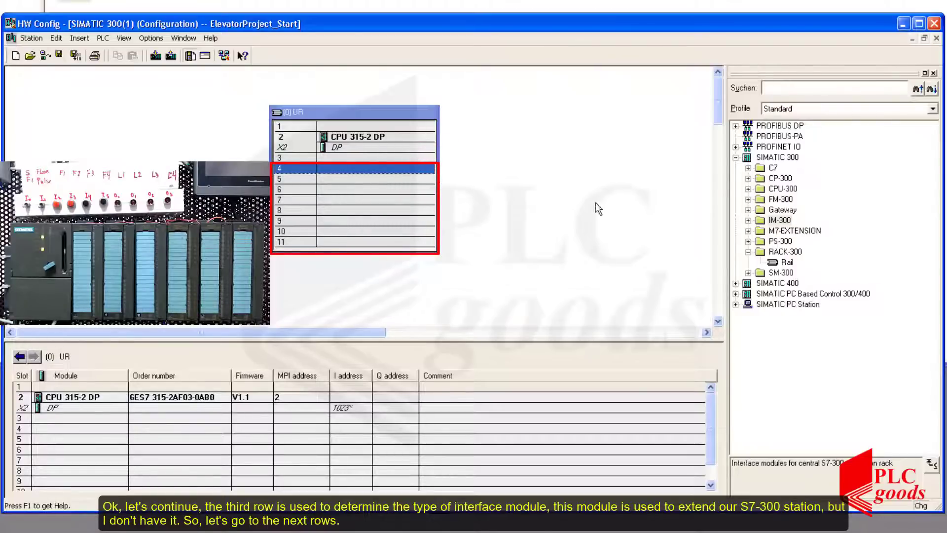
click(748, 273)
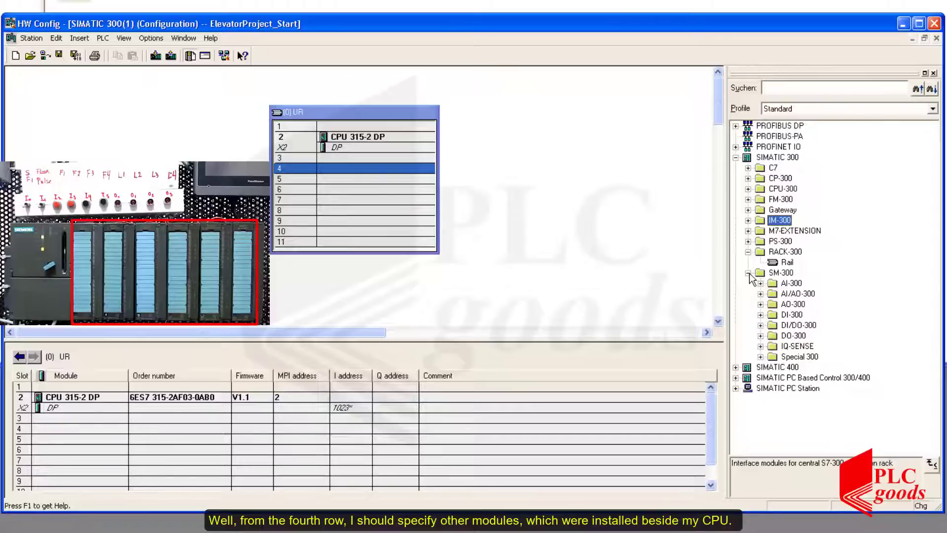
click(760, 315)
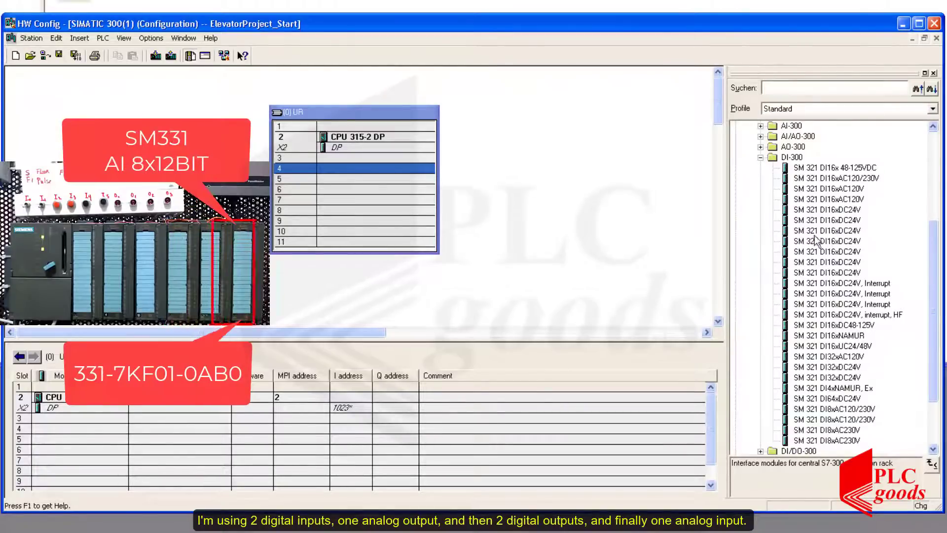
click(822, 211)
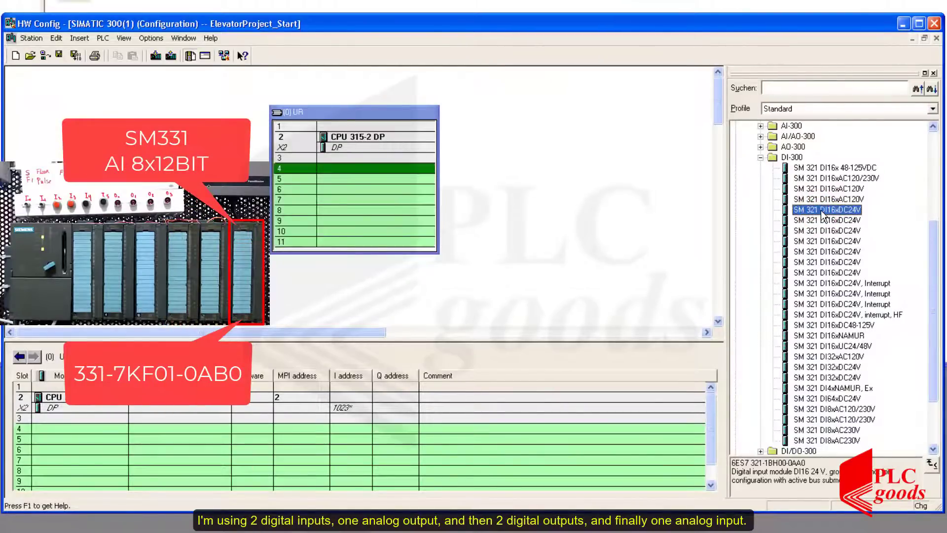
click(818, 221)
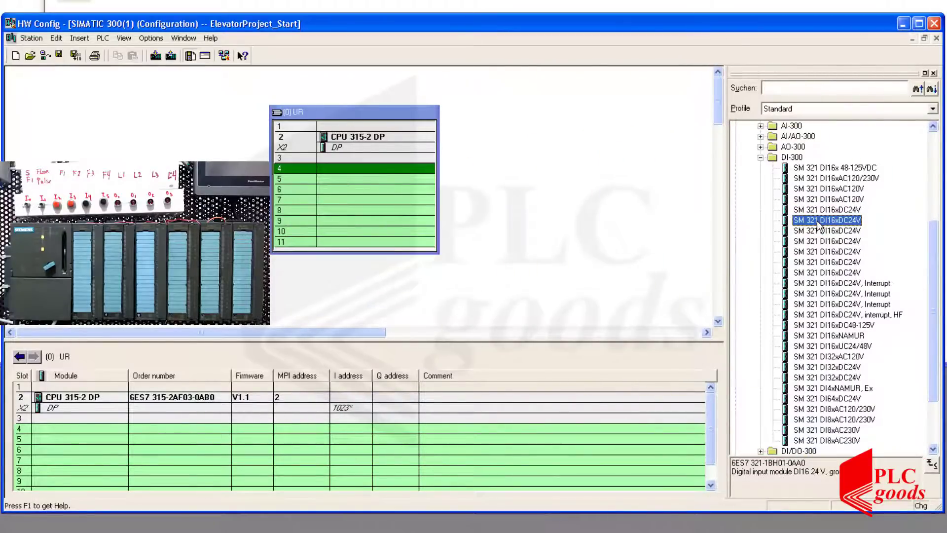
drag(818, 226, 406, 173)
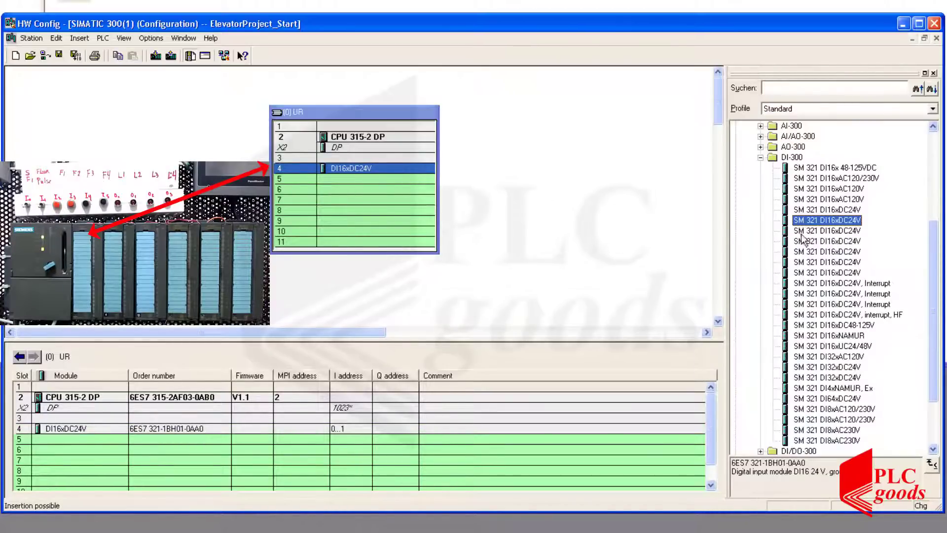
drag(814, 222, 375, 178)
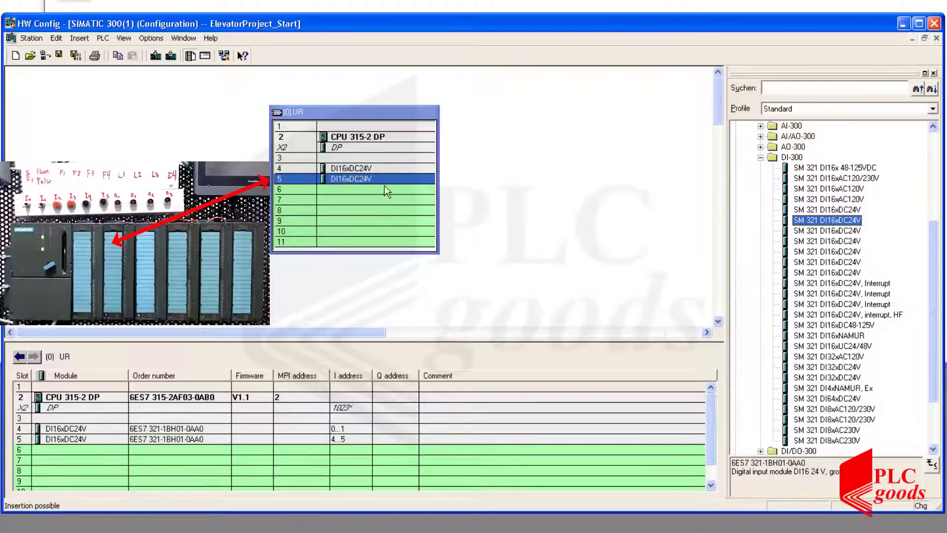
Insert the SM 332 AO4x12Bit analog output module 6ES7 332-5HD01-0AB0 in slot 6.
click(388, 188)
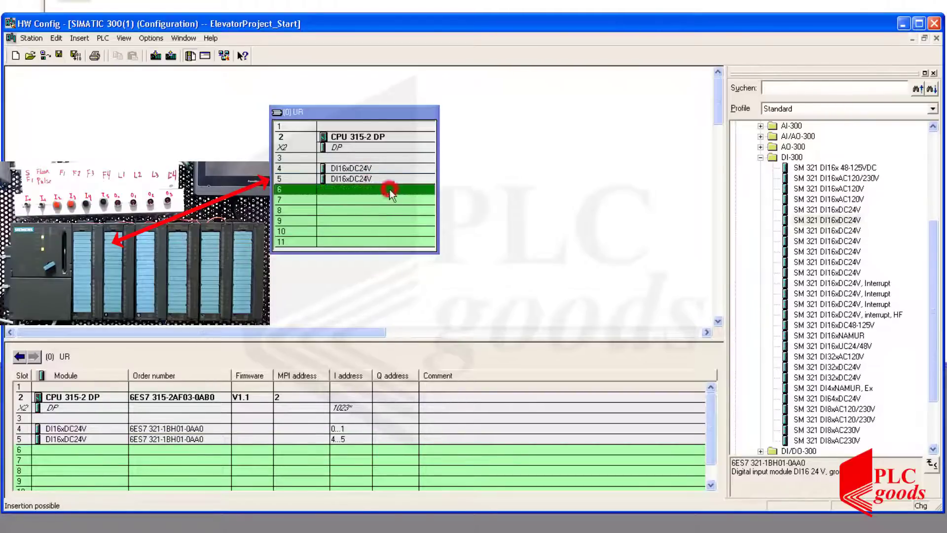
click(761, 158)
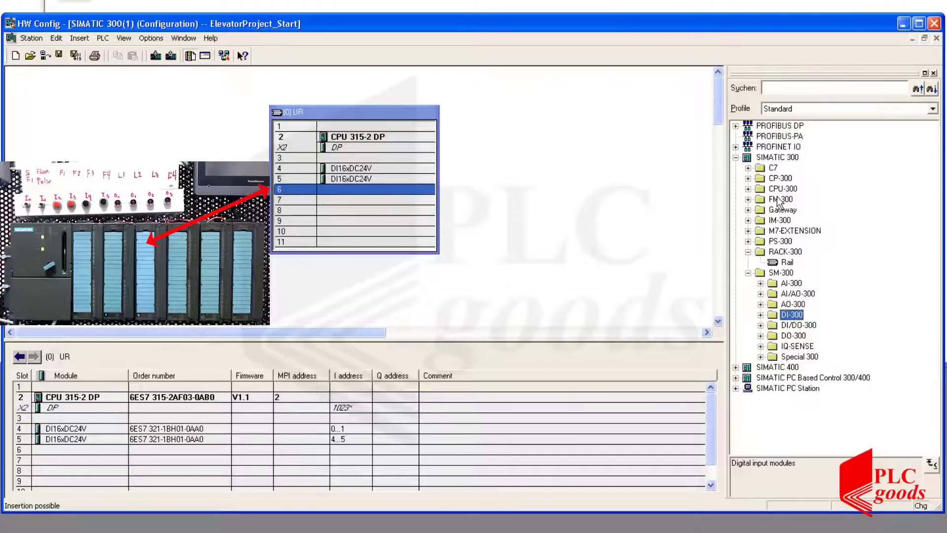
click(761, 304)
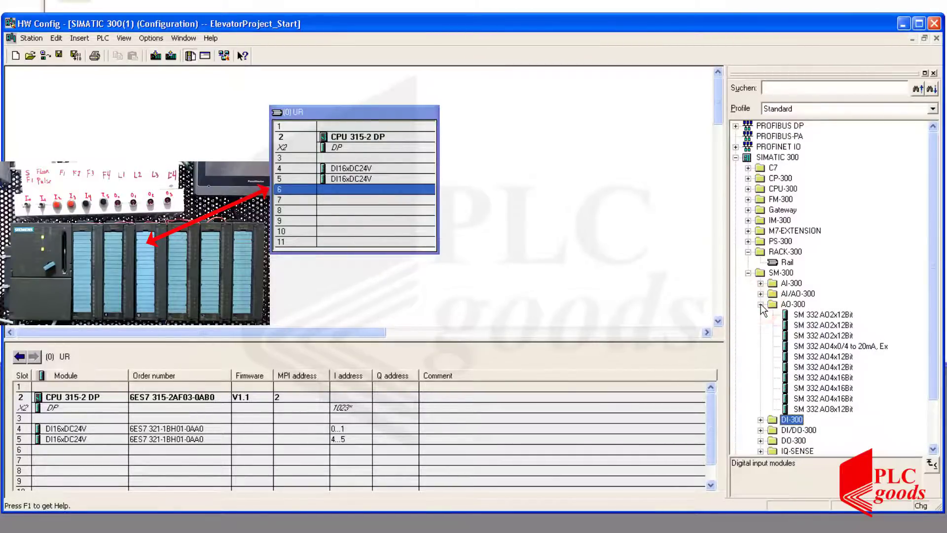
click(806, 357)
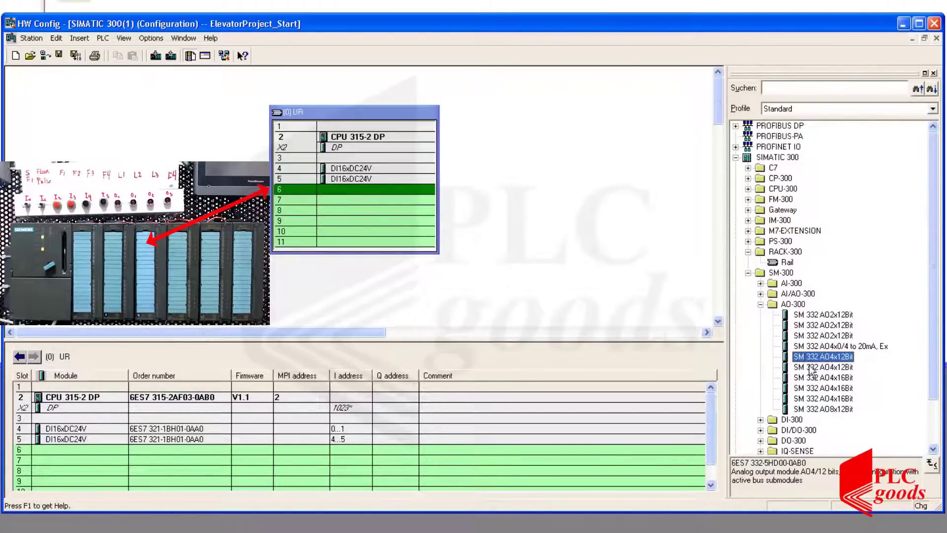
click(809, 367)
drag(810, 368, 410, 174)
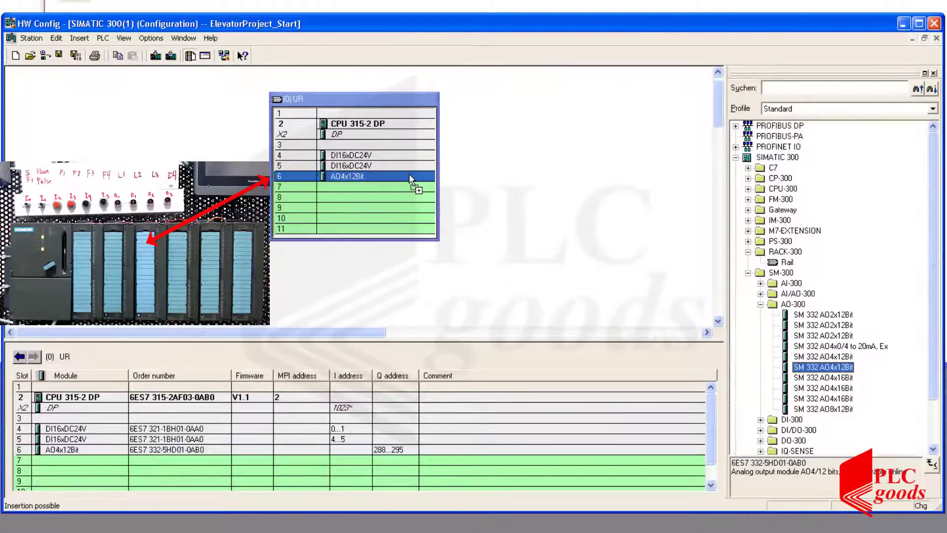
Insert an SM 322 DO16xDC24V/0.5A digital output module, 6ES7 322-1BH01-0AA0, in each of slots 7 and 8.
click(414, 187)
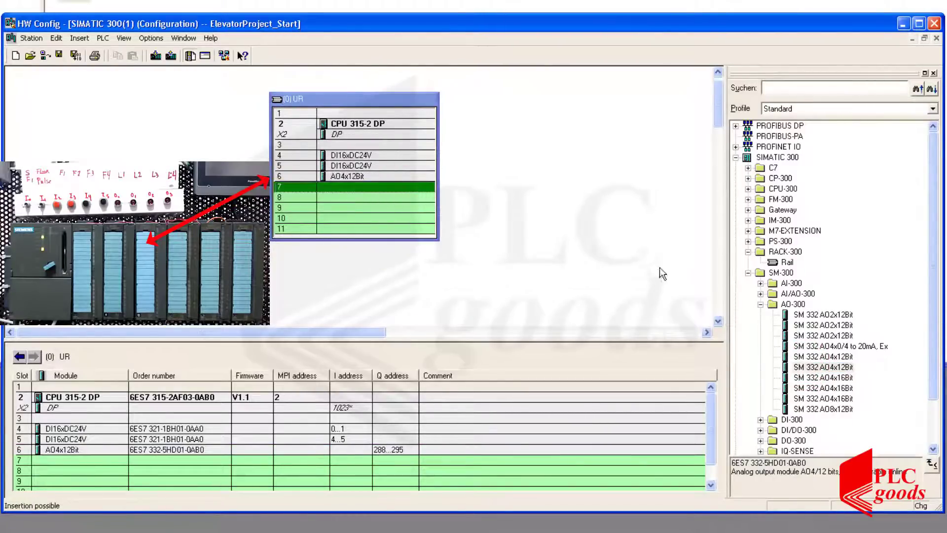
click(760, 305)
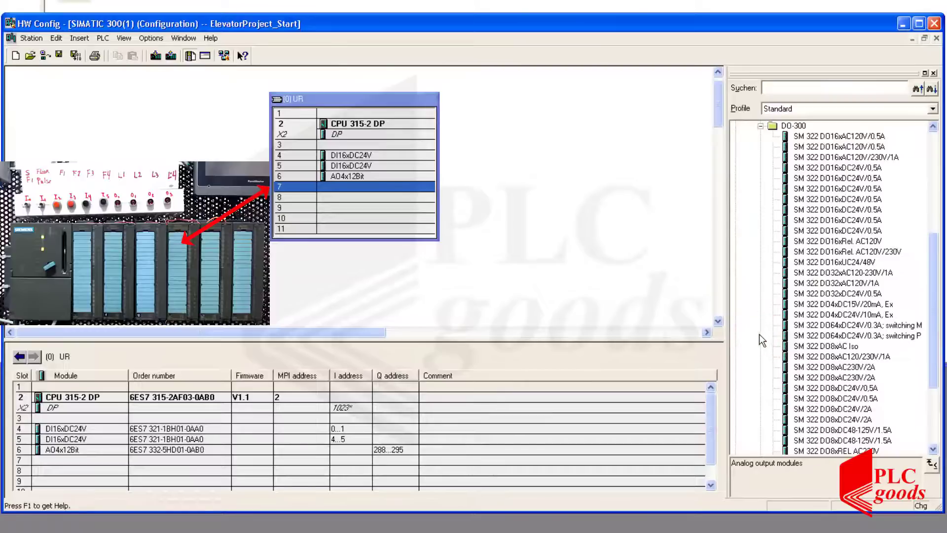
click(841, 168)
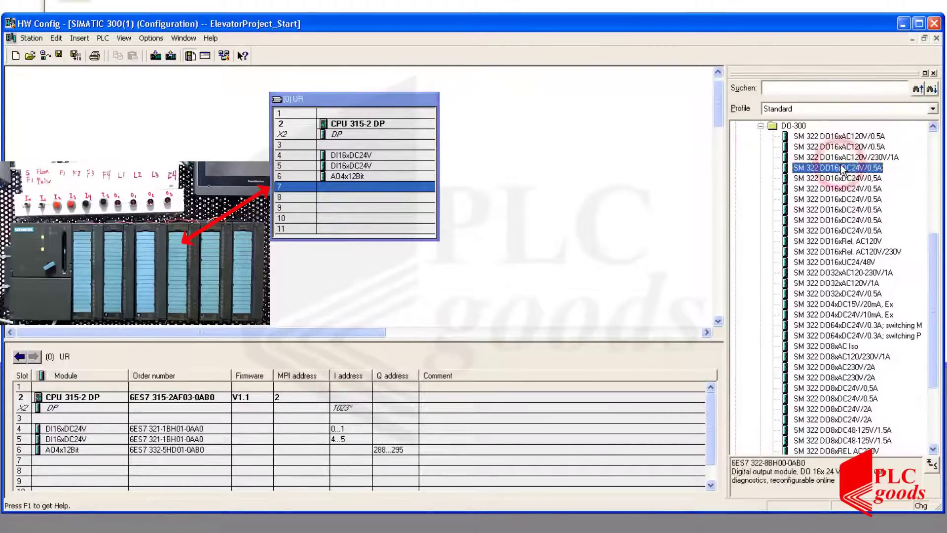
click(842, 178)
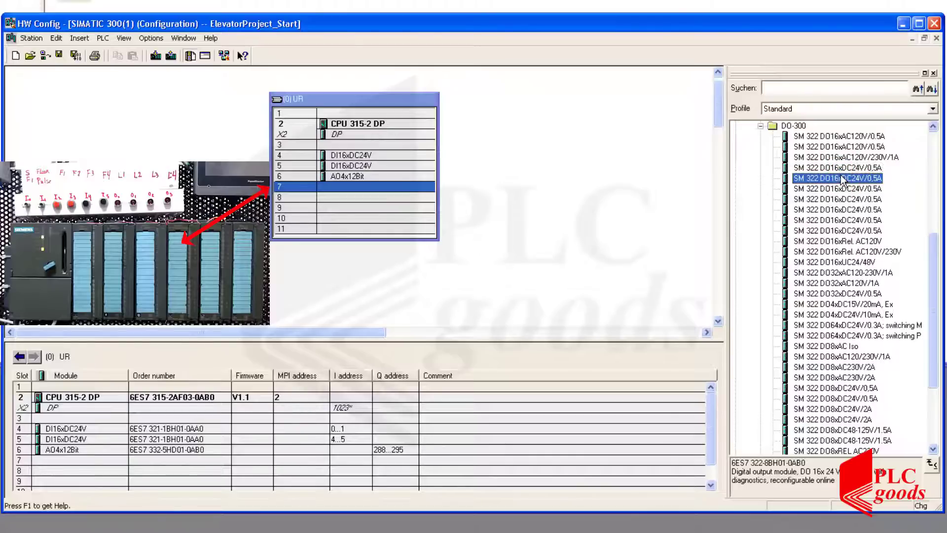
click(839, 199)
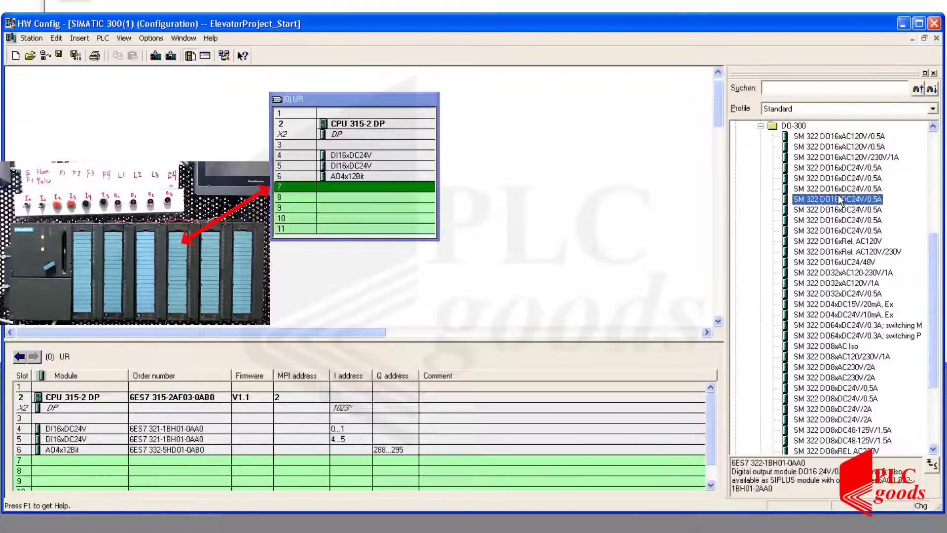
drag(835, 202, 391, 191)
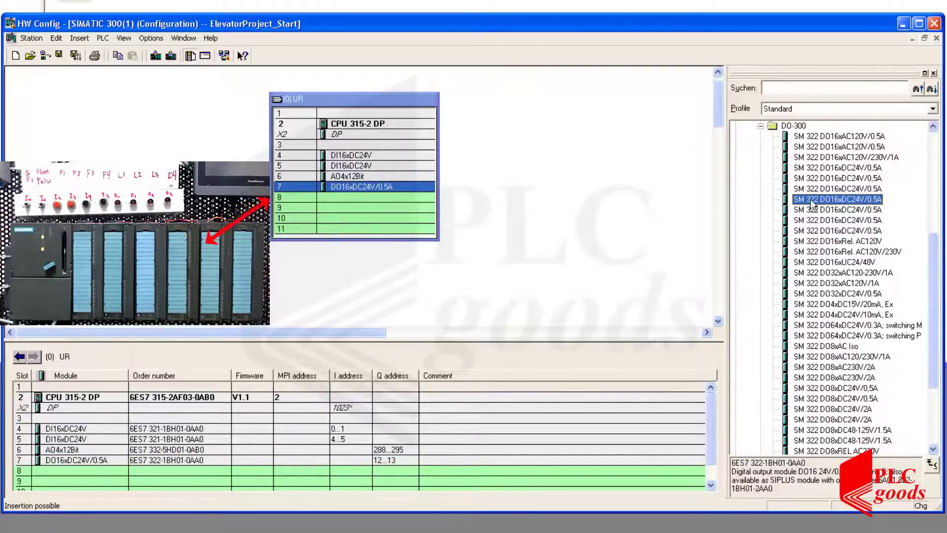
drag(814, 199, 415, 197)
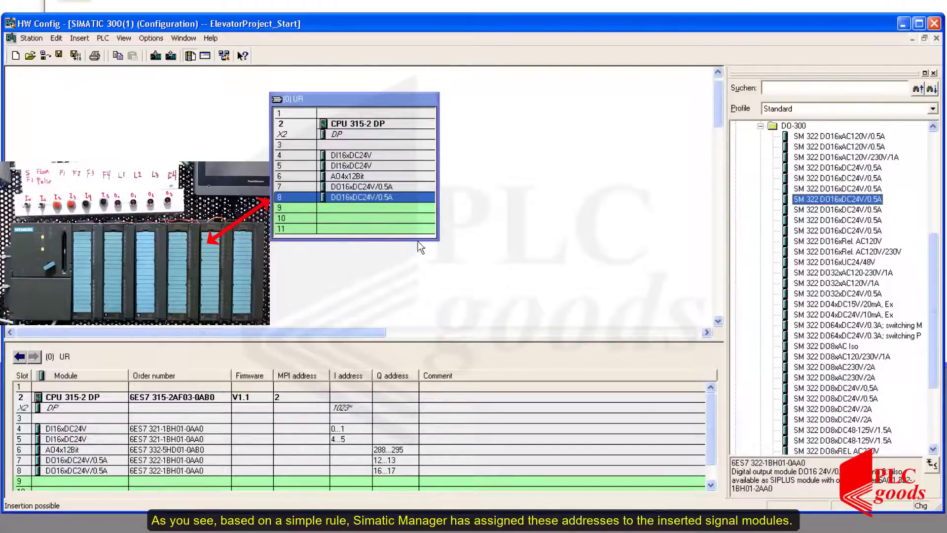
Turn off the system default addressing for the slot 7 digital output module and set its start address to 0.
double_click(391, 461)
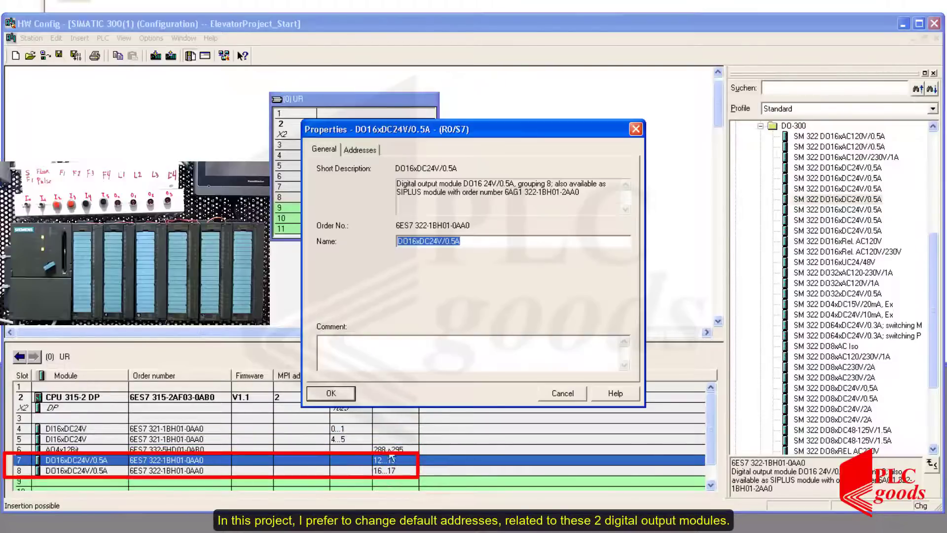
click(359, 150)
click(326, 223)
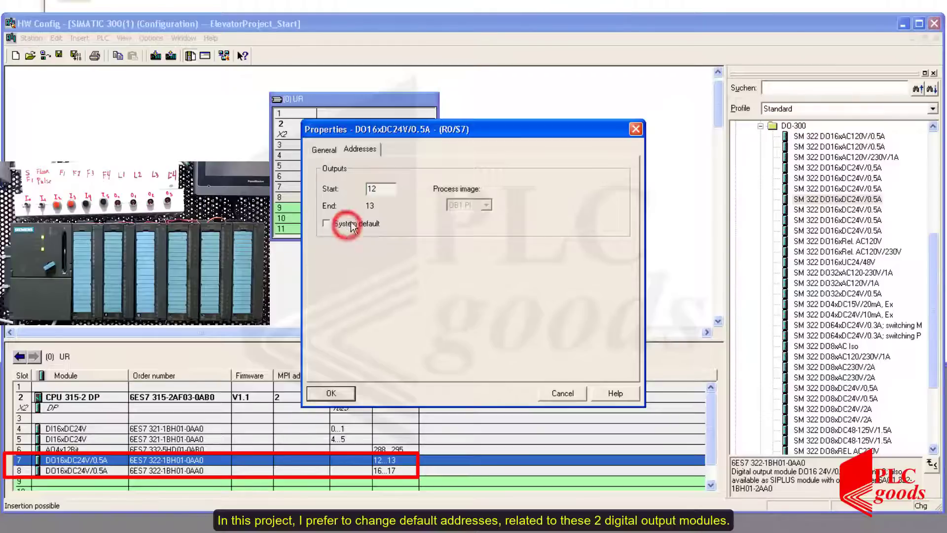
double_click(384, 189)
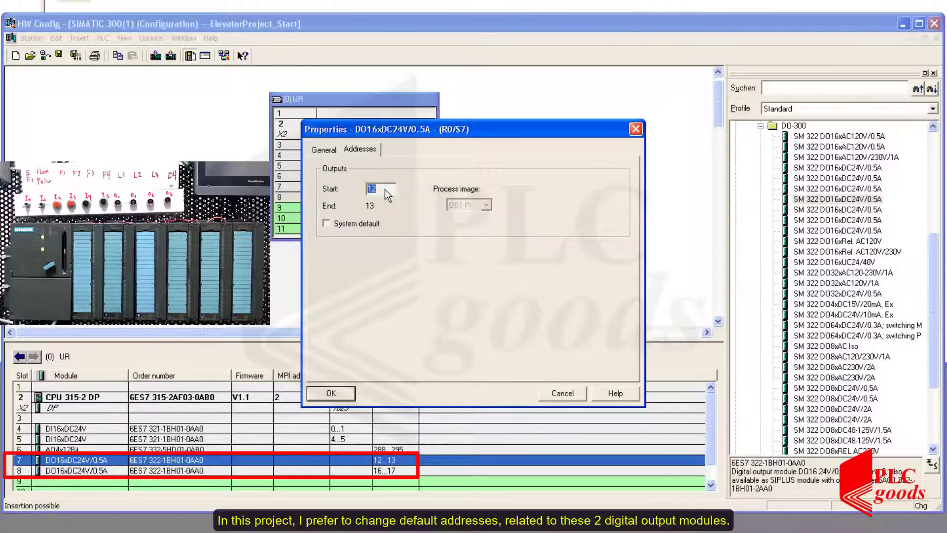
click(331, 394)
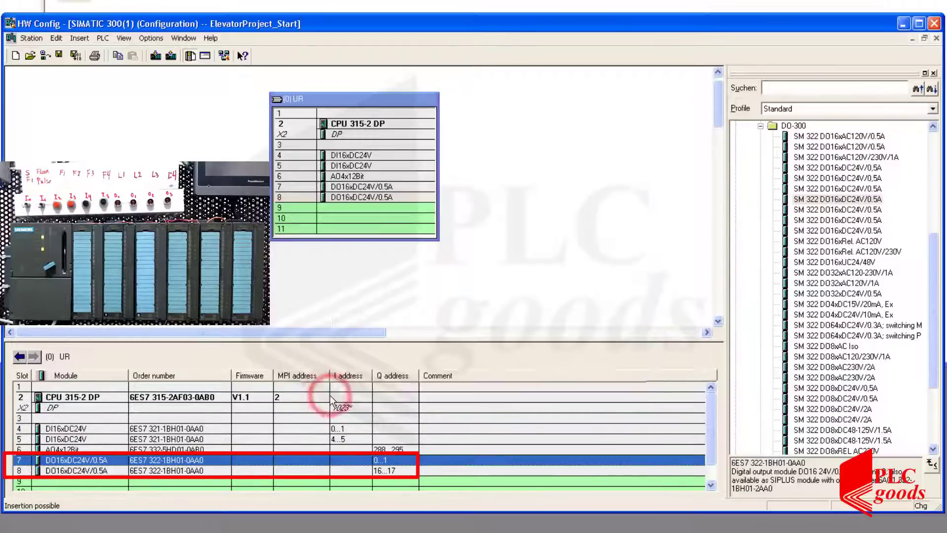
Turn off the system default addressing for the slot 8 digital output module and set its start address to 2.
double_click(385, 472)
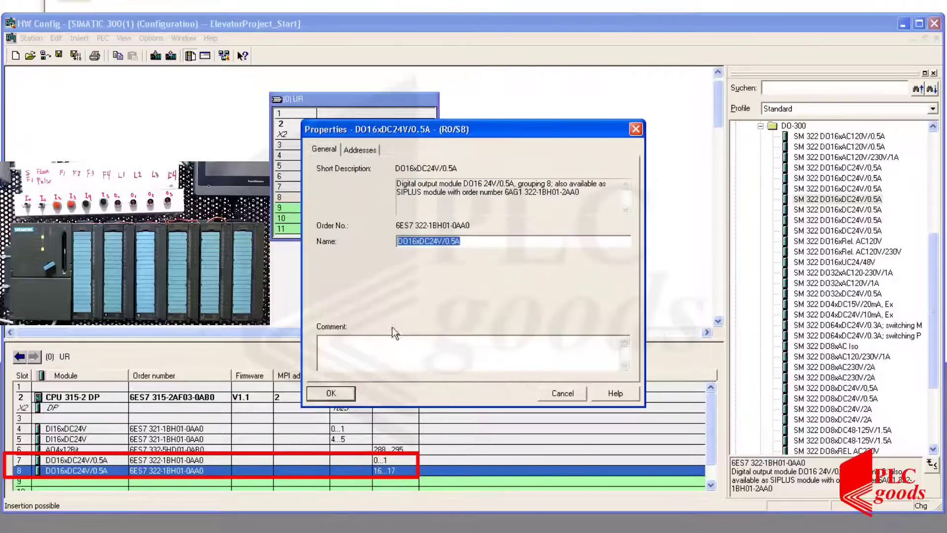
click(360, 149)
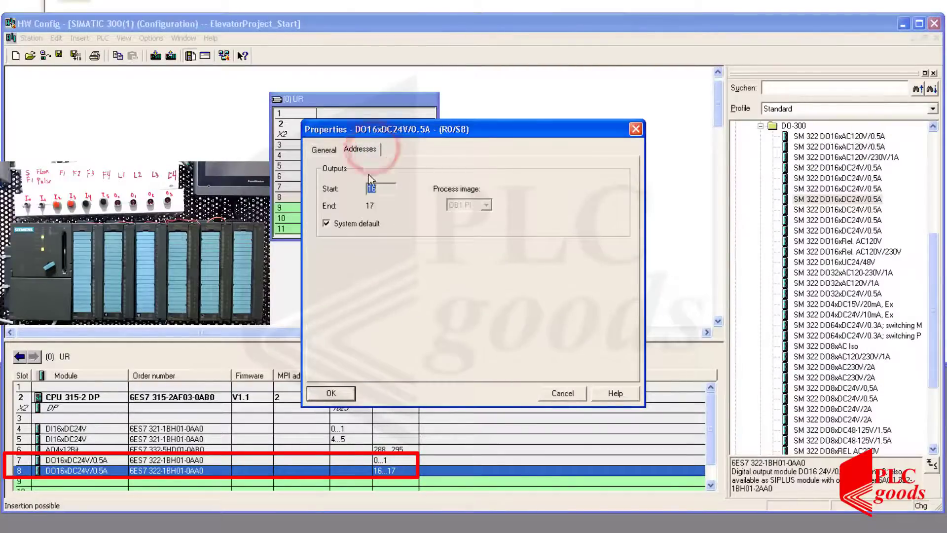
click(357, 226)
click(381, 189)
double_click(381, 188)
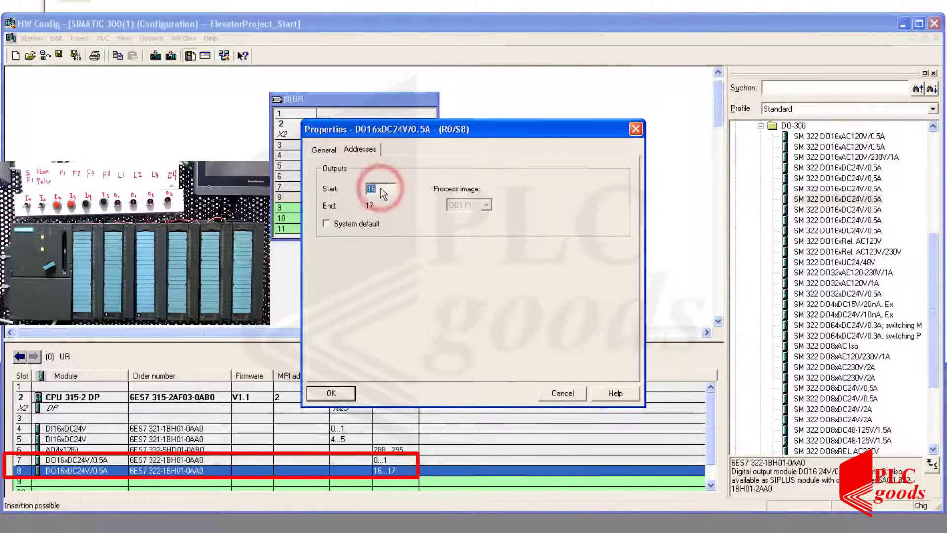
text(1)
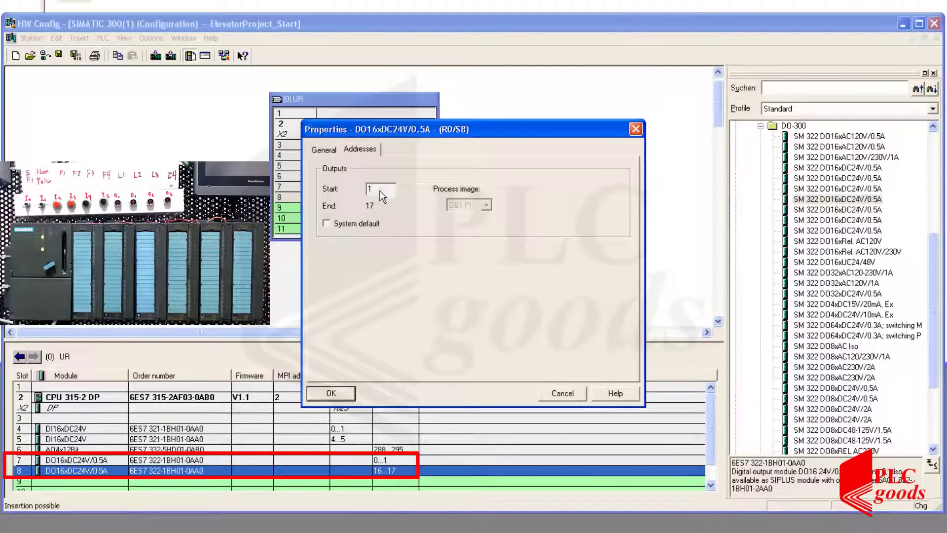
key(Return)
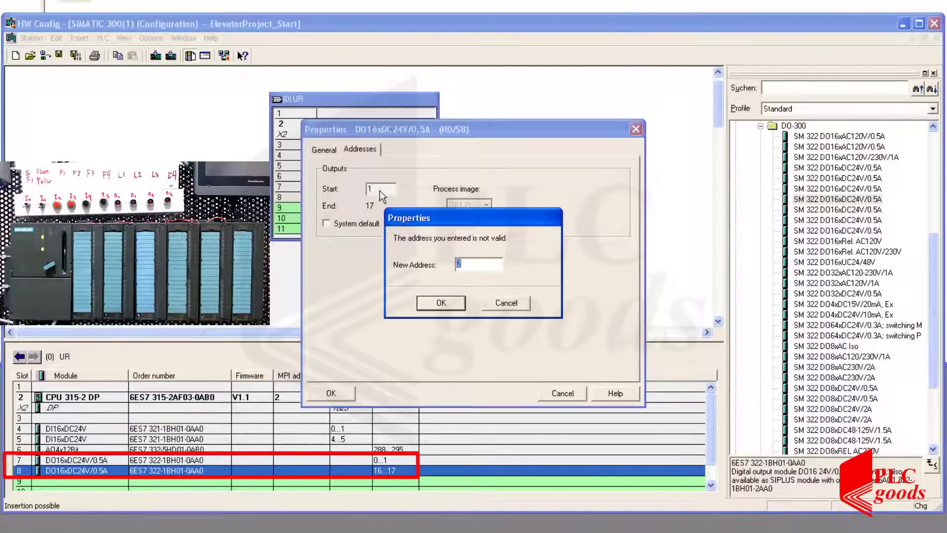
click(437, 302)
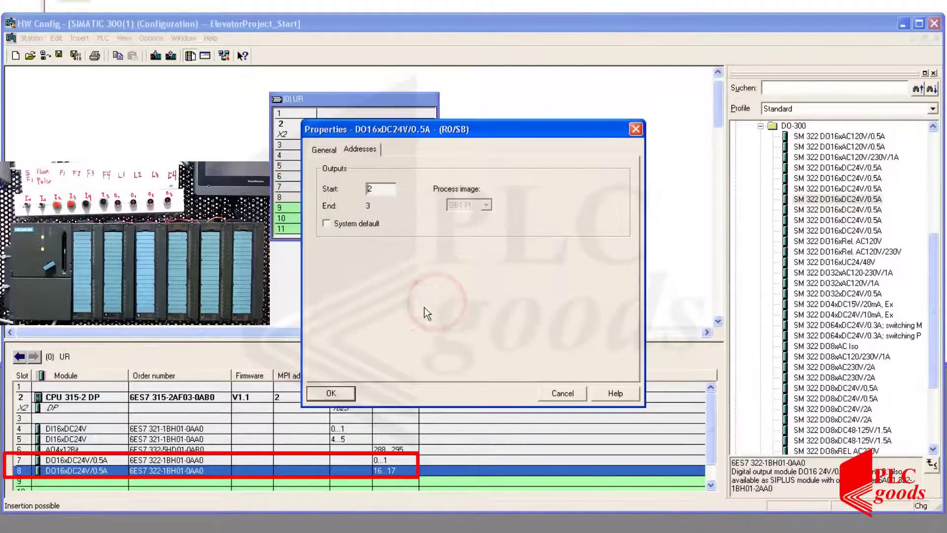
click(344, 395)
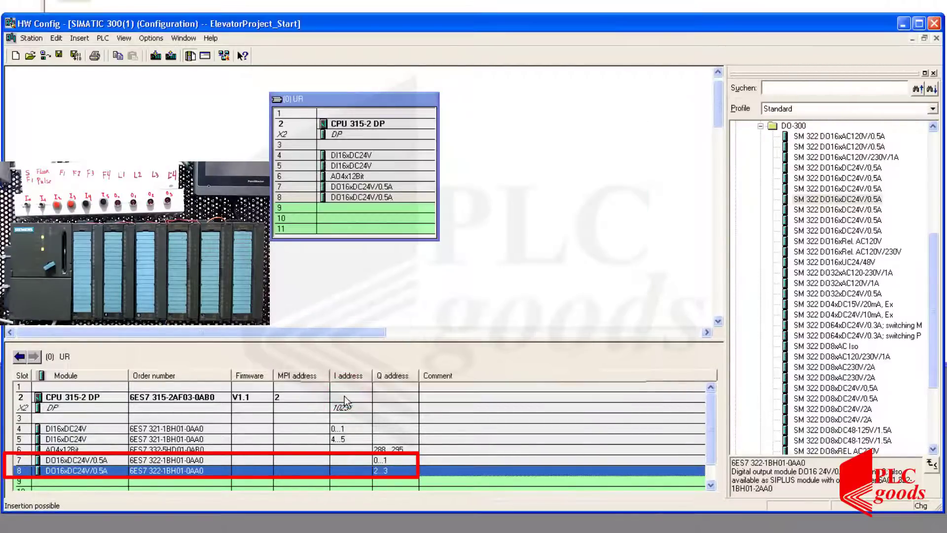
Insert the SM 331 AI8x12Bit analog input module, 6ES7 331-7KF01-0AB0, in slot 9 of the rack.
click(359, 481)
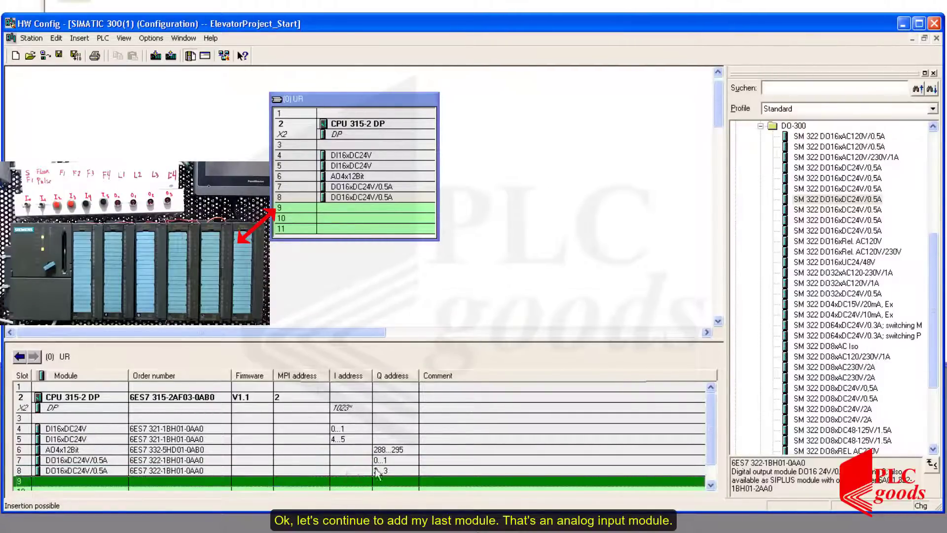
click(761, 125)
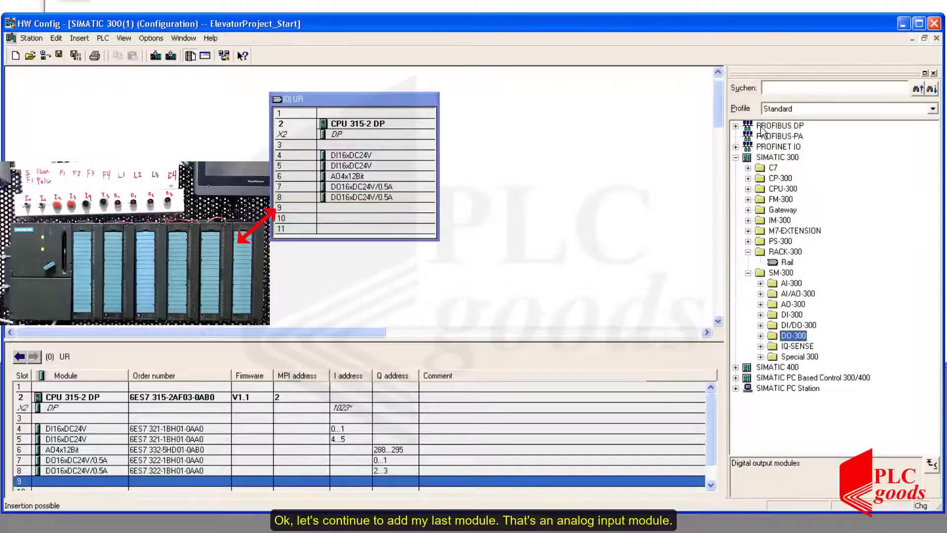
click(761, 284)
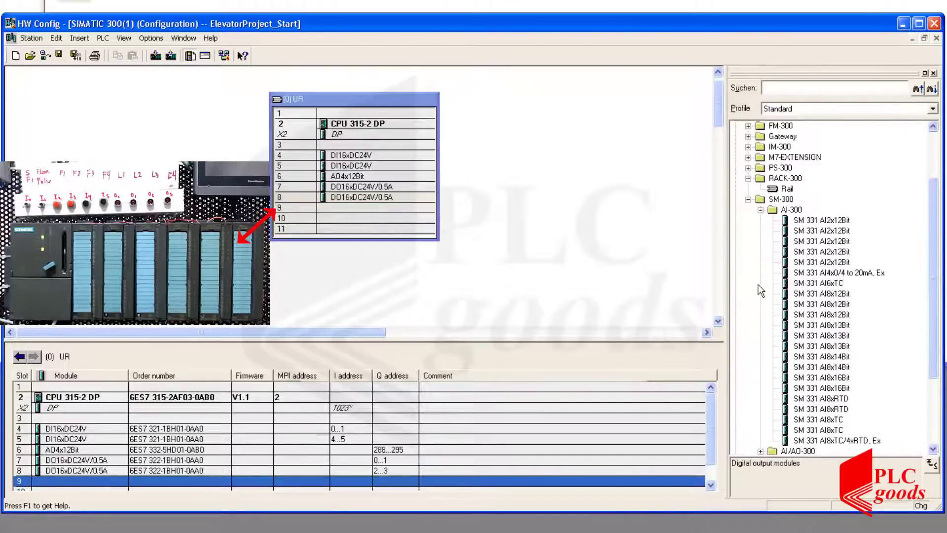
click(795, 294)
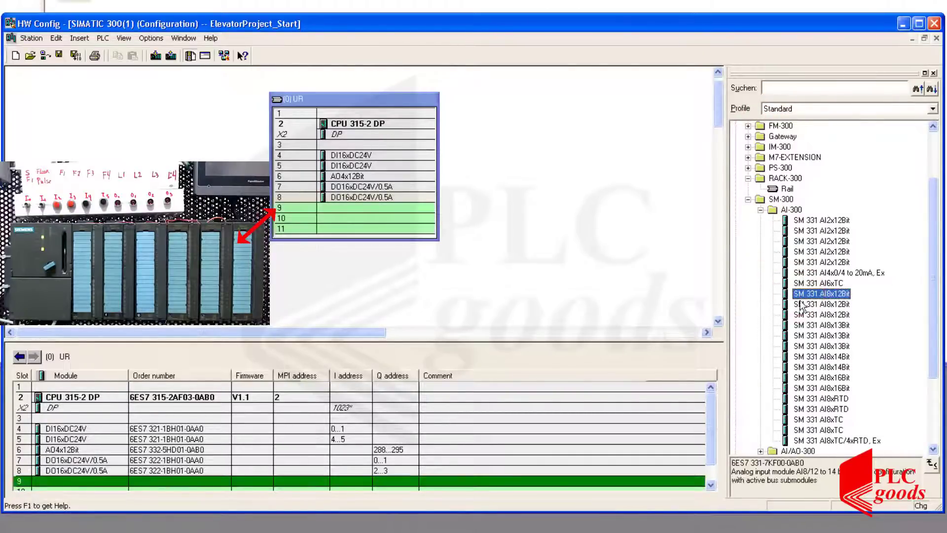
click(800, 305)
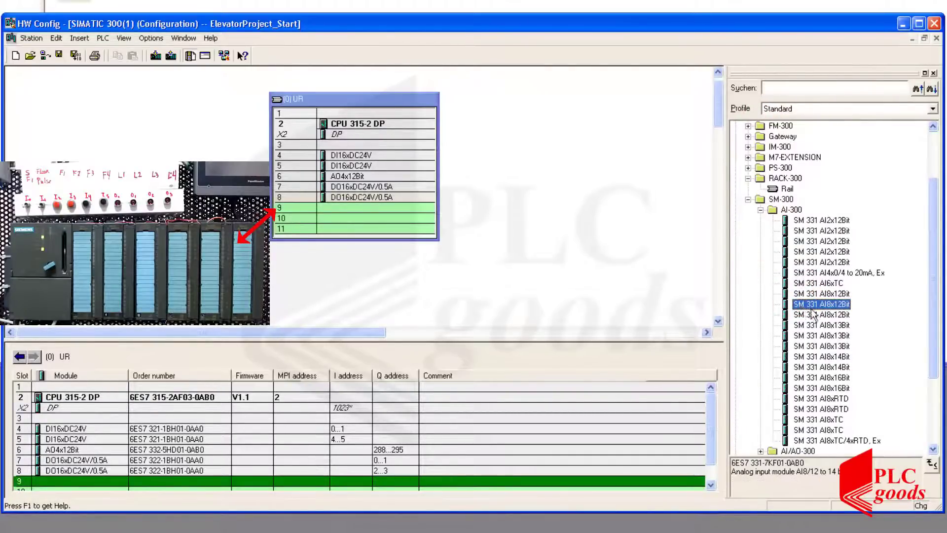
drag(801, 305, 400, 206)
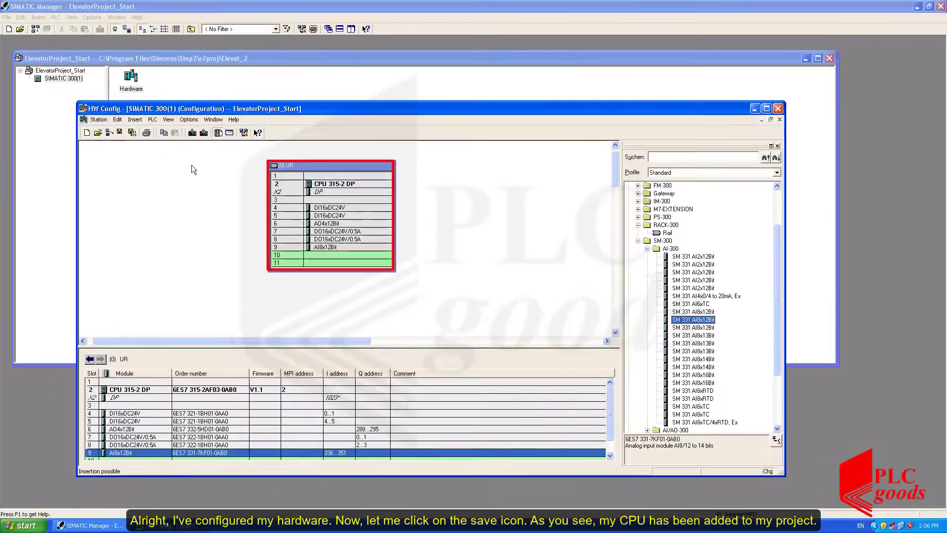
Save the station configuration and open the Blocks folder of the CPU 315-2 DP's S7 program in SIMATIC Manager.
click(120, 133)
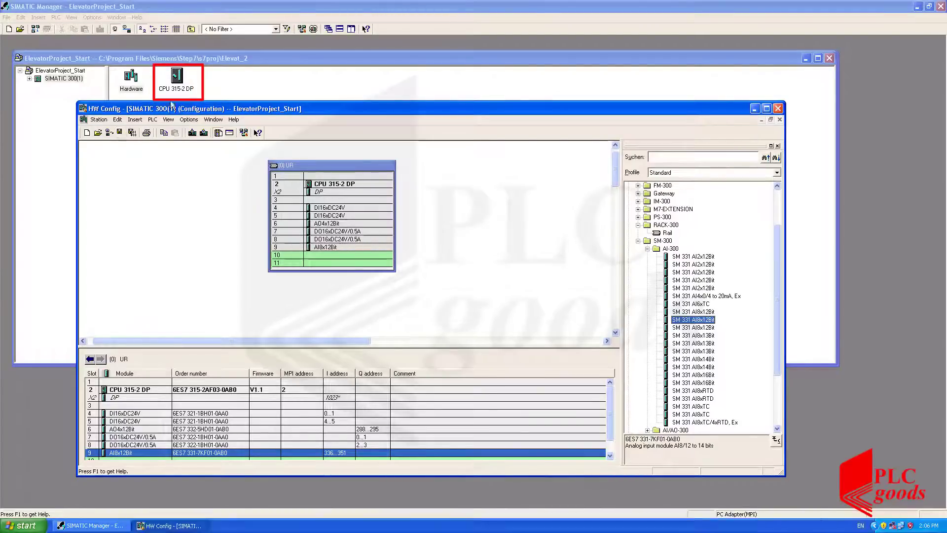
double_click(183, 81)
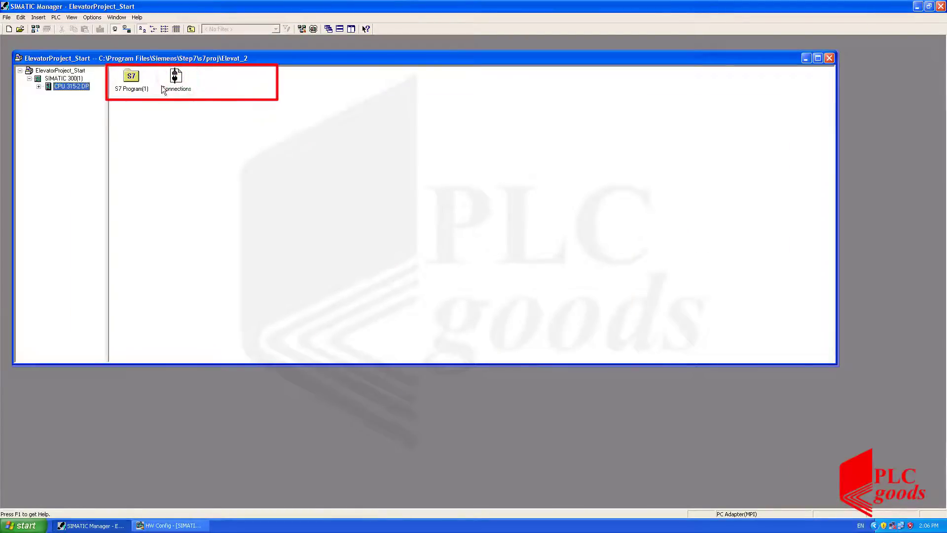
double_click(133, 79)
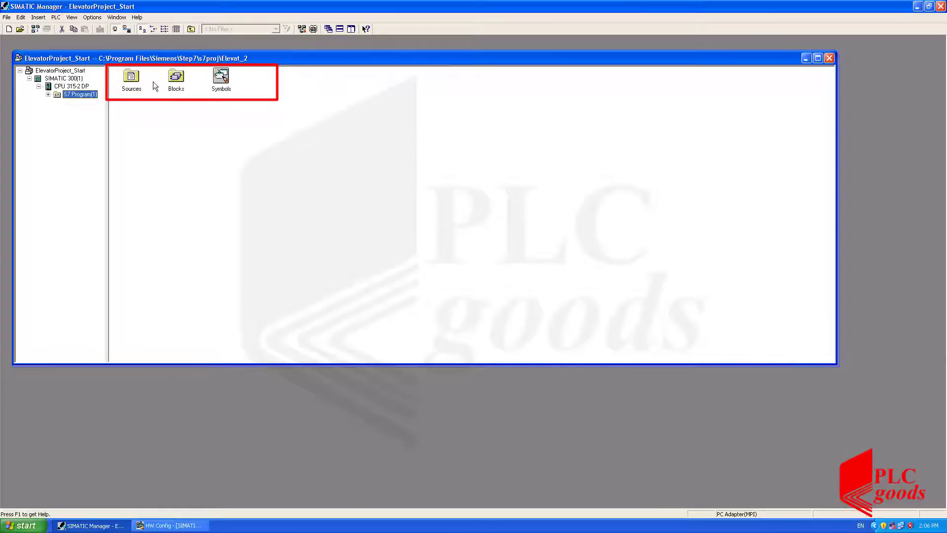
double_click(179, 82)
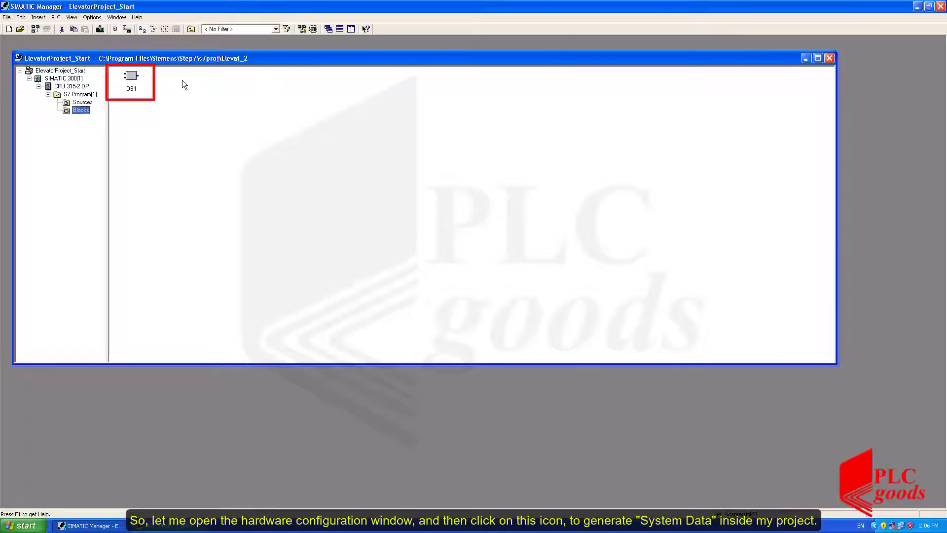
Switch to HW Config, save and compile the station to generate its system data, and close the hardware configuration.
click(143, 526)
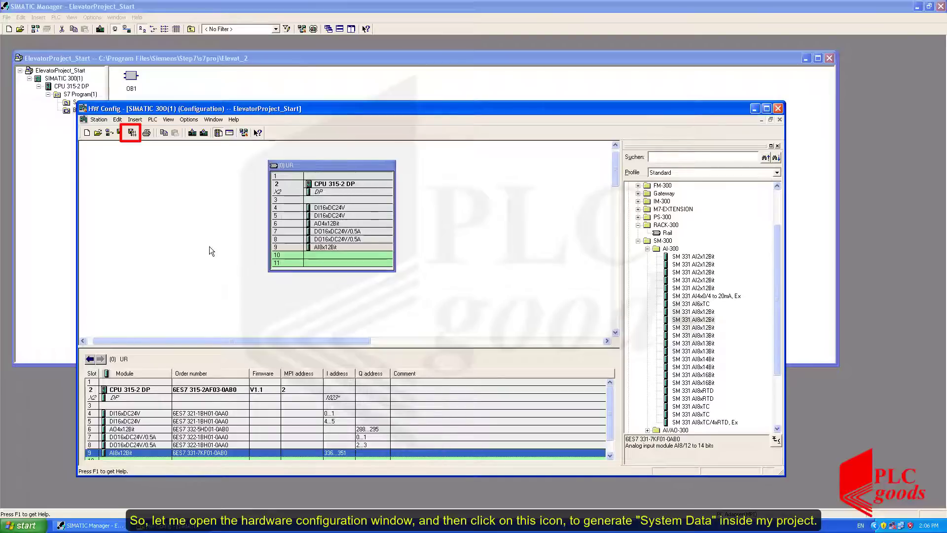
click(133, 135)
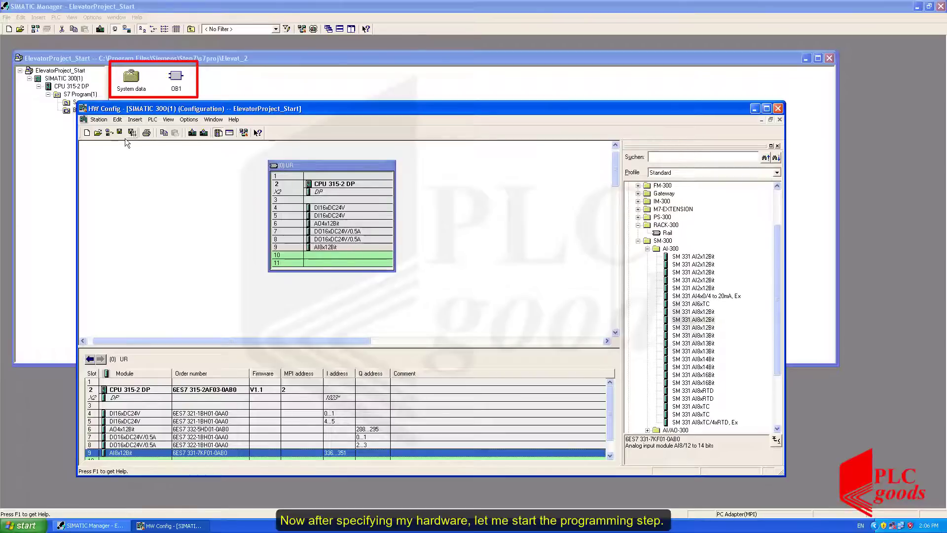
click(778, 110)
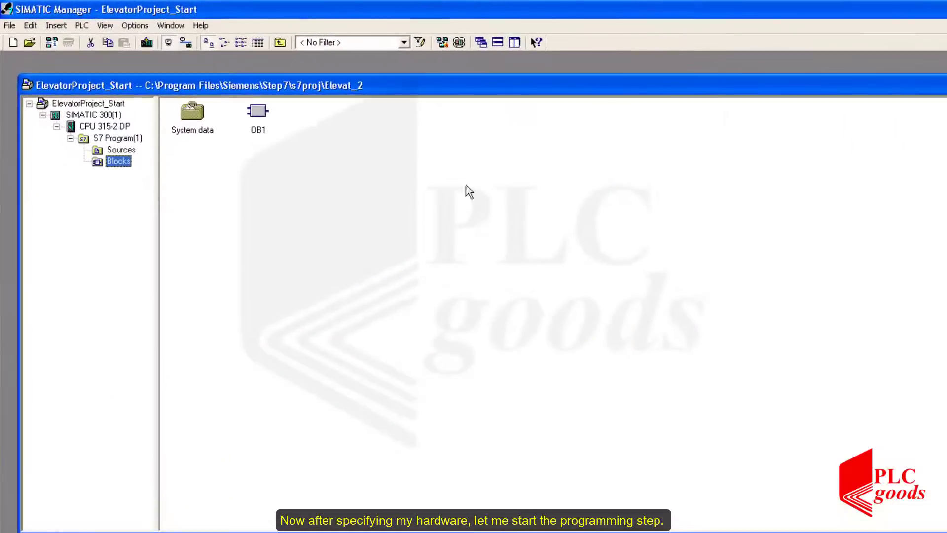
Insert a new organization block named OB100 in the Blocks folder, created in LAD.
click(309, 131)
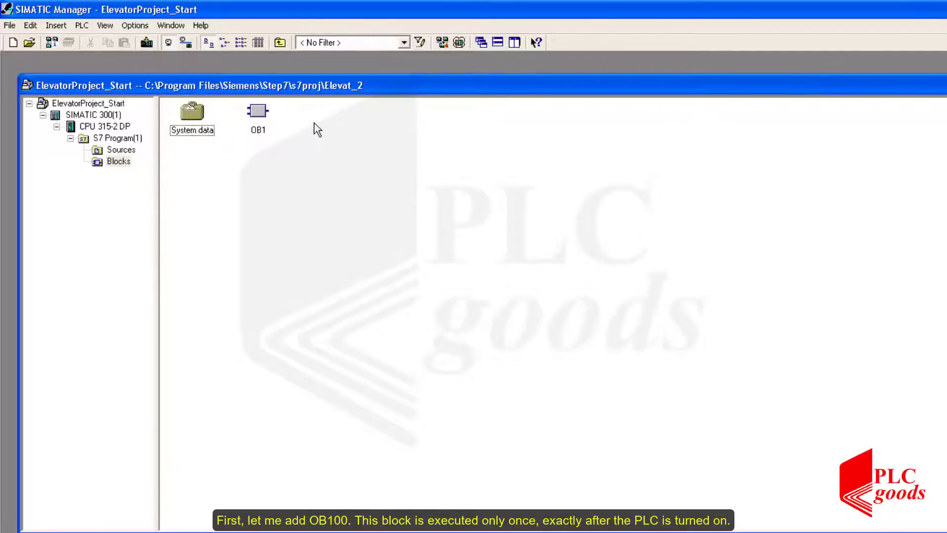
right_click(315, 125)
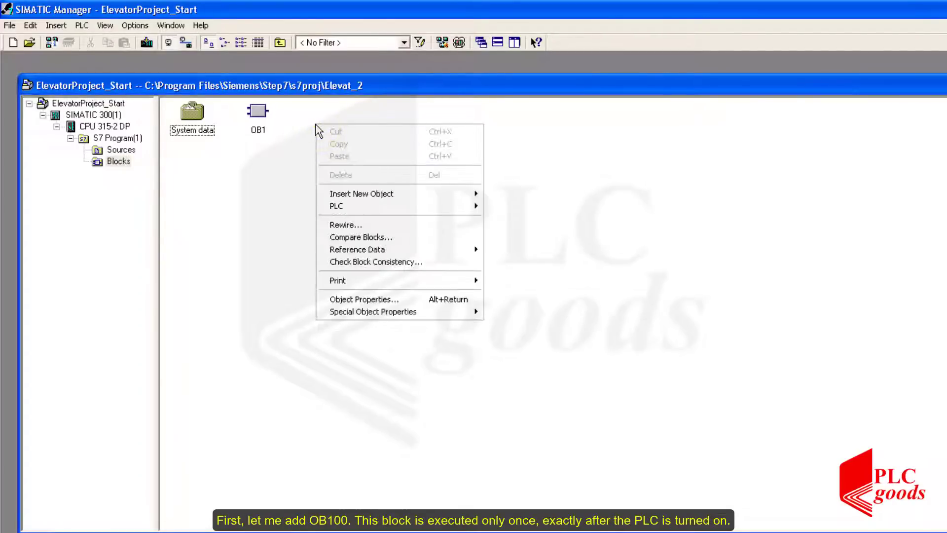
mouse_move(434, 193)
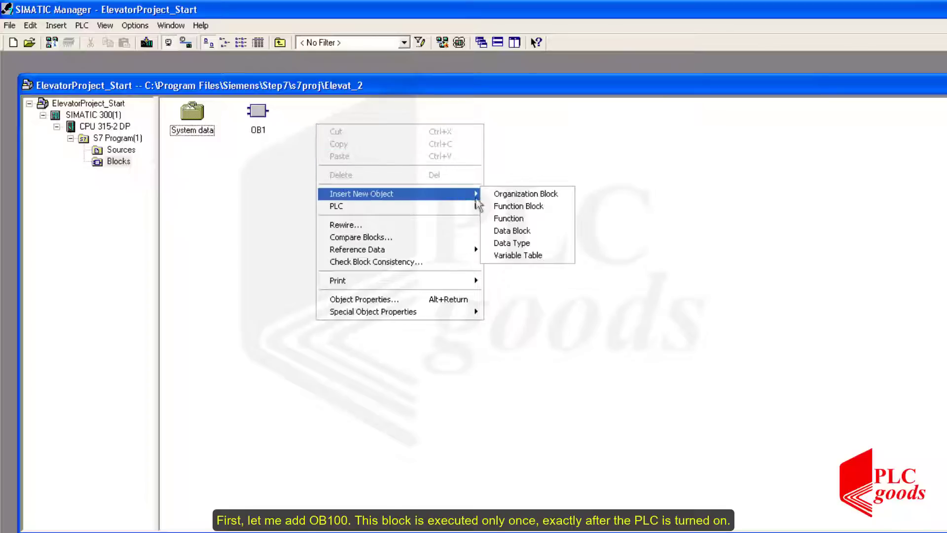
click(508, 195)
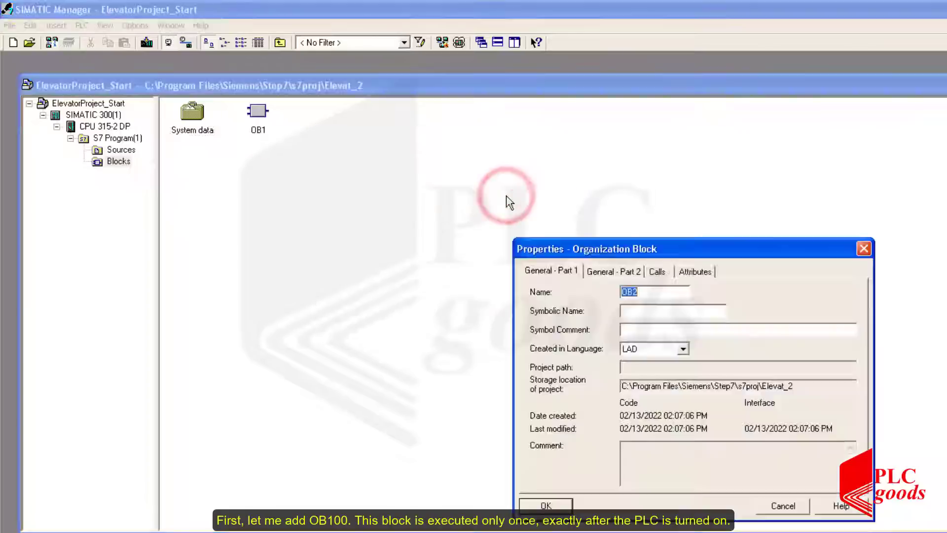
click(656, 298)
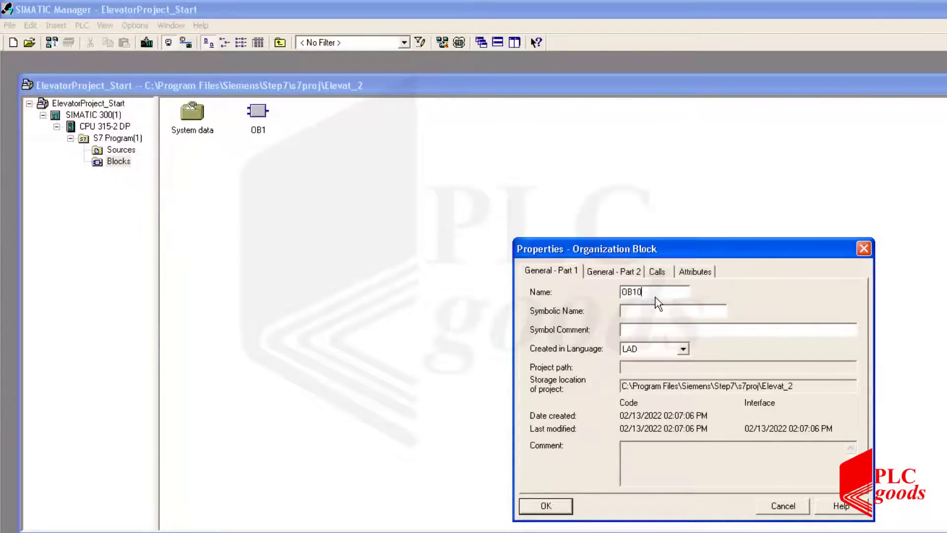
click(526, 507)
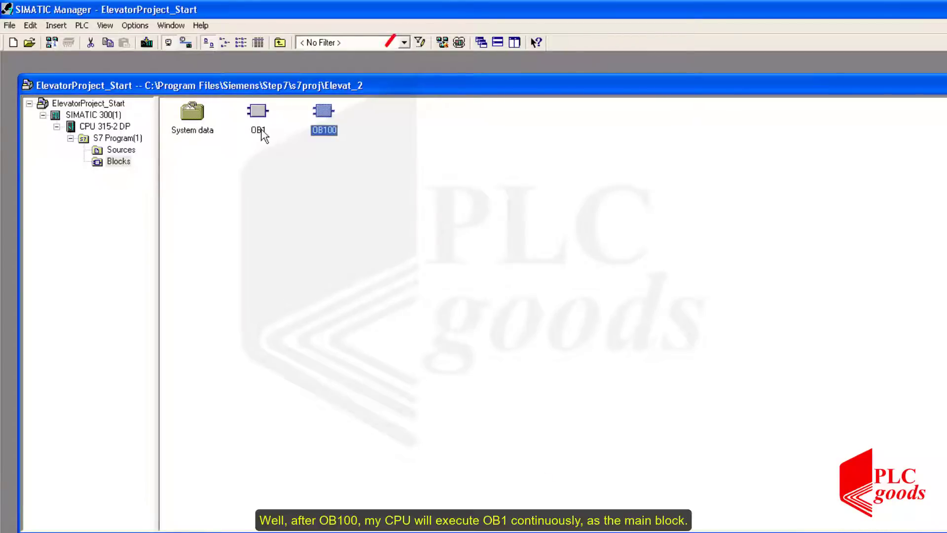
Examine the general properties and comment of the OB1 block.
right_click(258, 112)
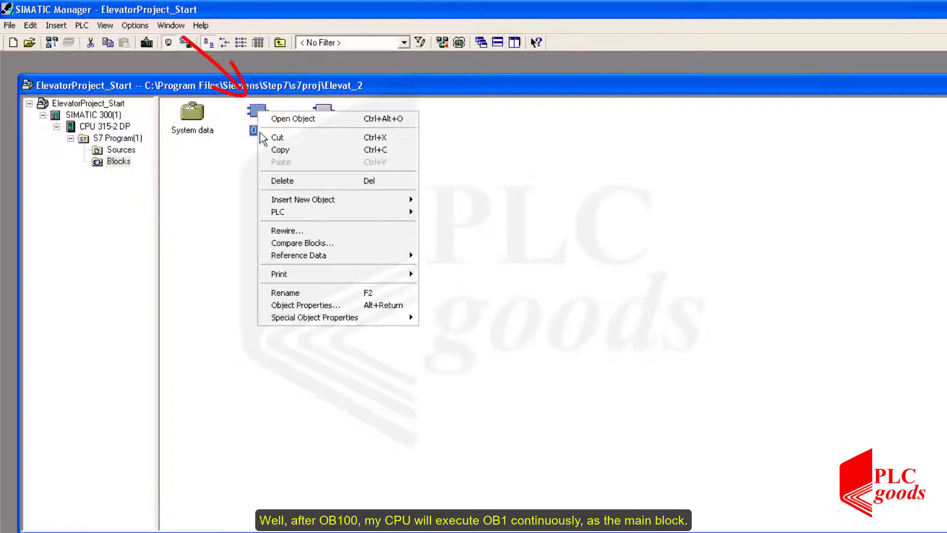
click(318, 304)
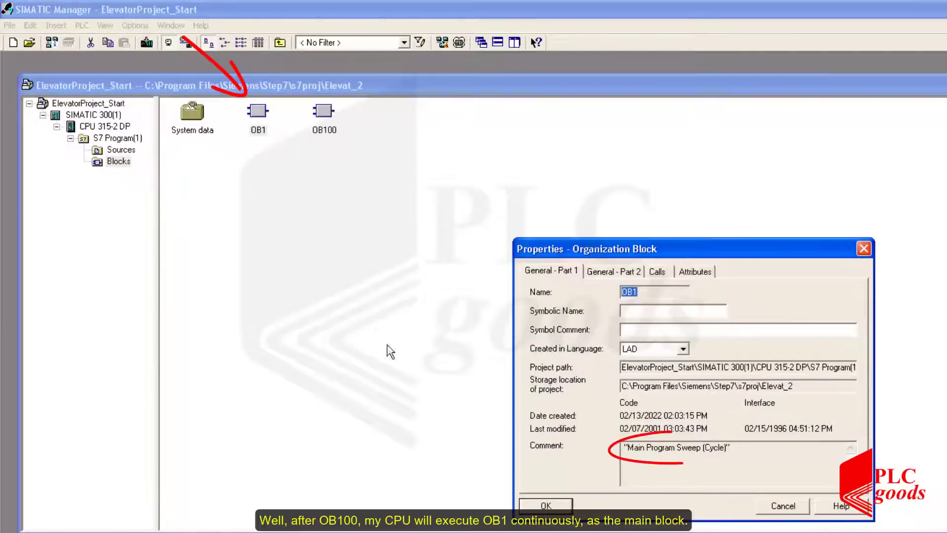
click(547, 505)
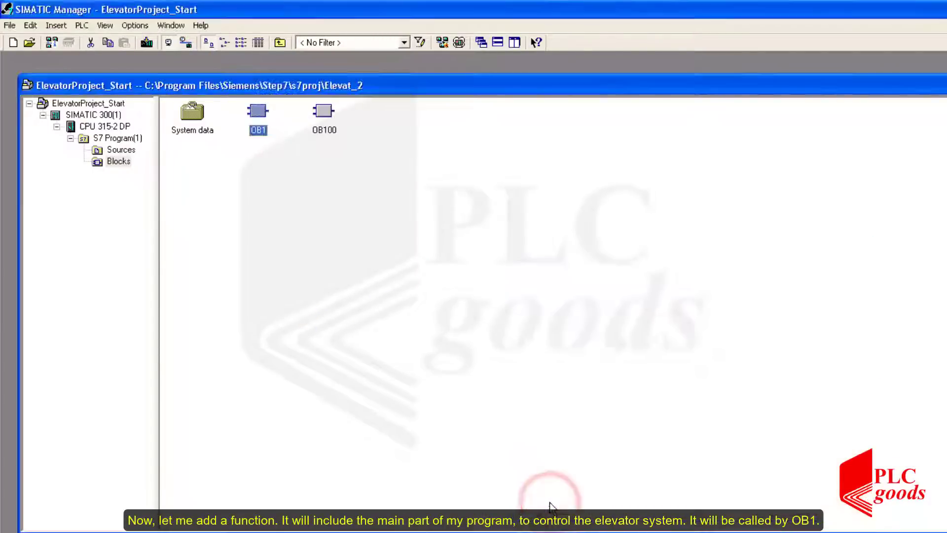
Insert a new function named FC1 in the Blocks folder, created in LAD.
right_click(381, 154)
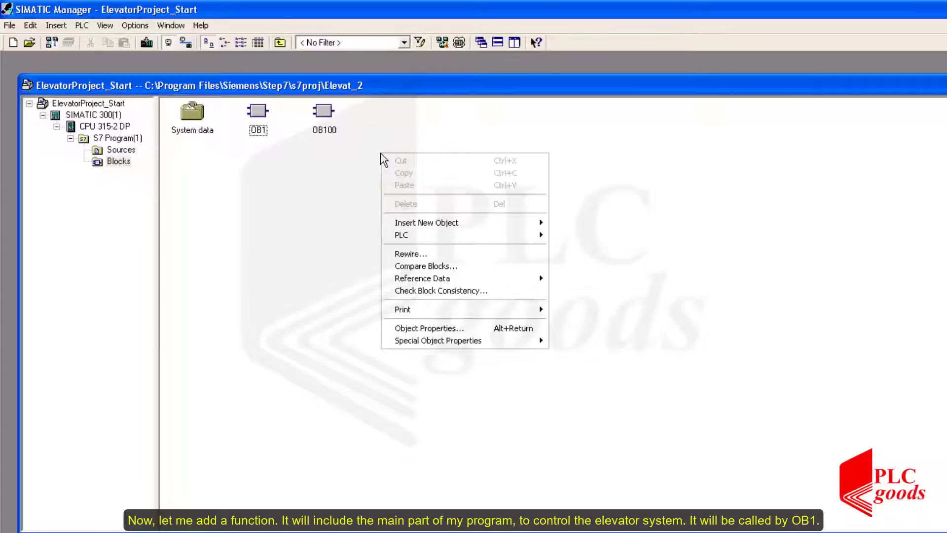
click(493, 222)
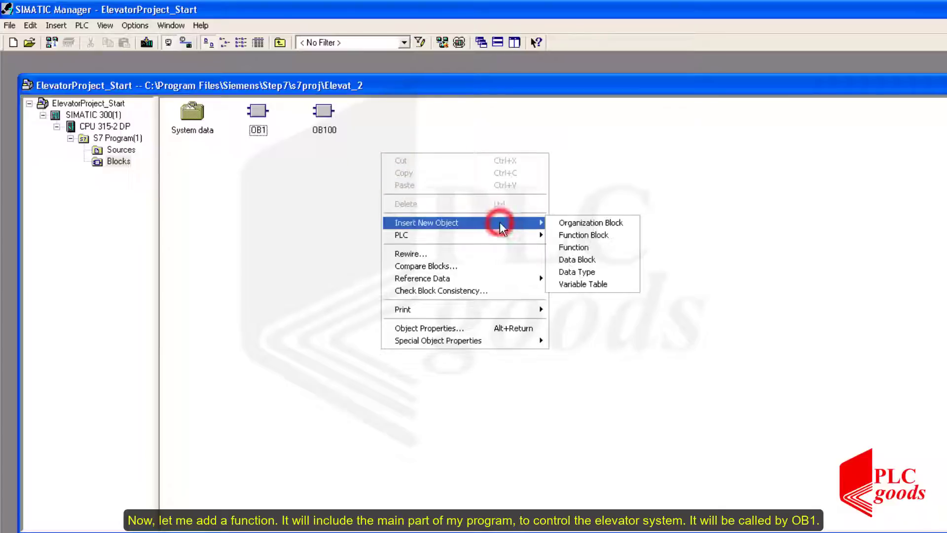
click(572, 246)
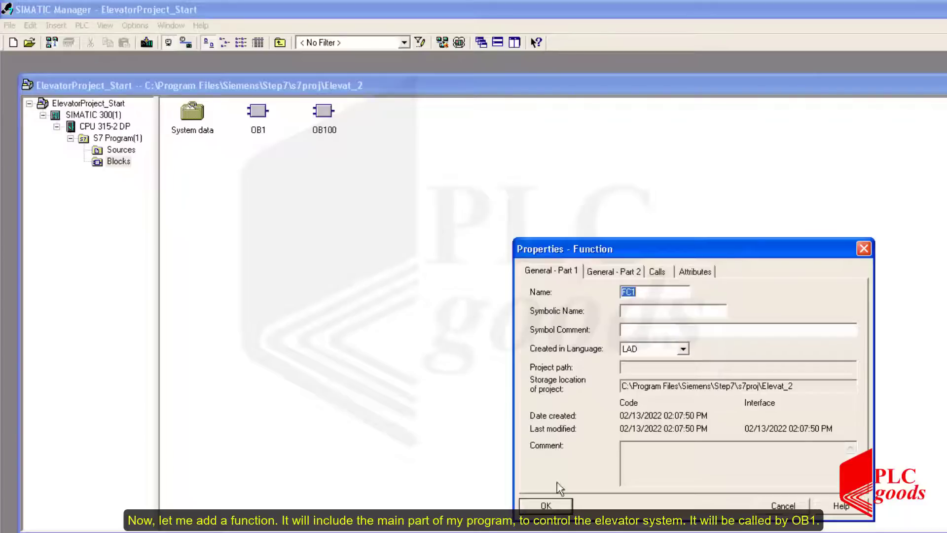
click(546, 505)
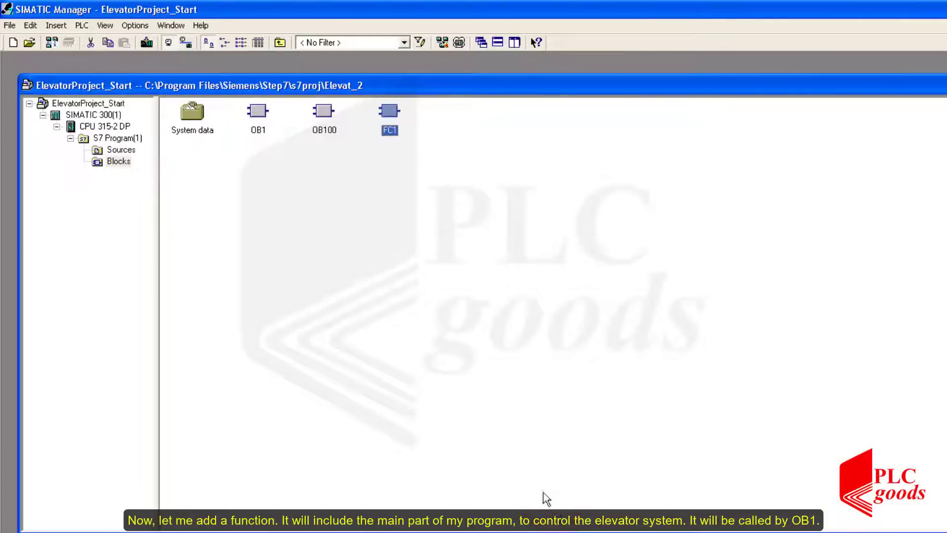
click(424, 245)
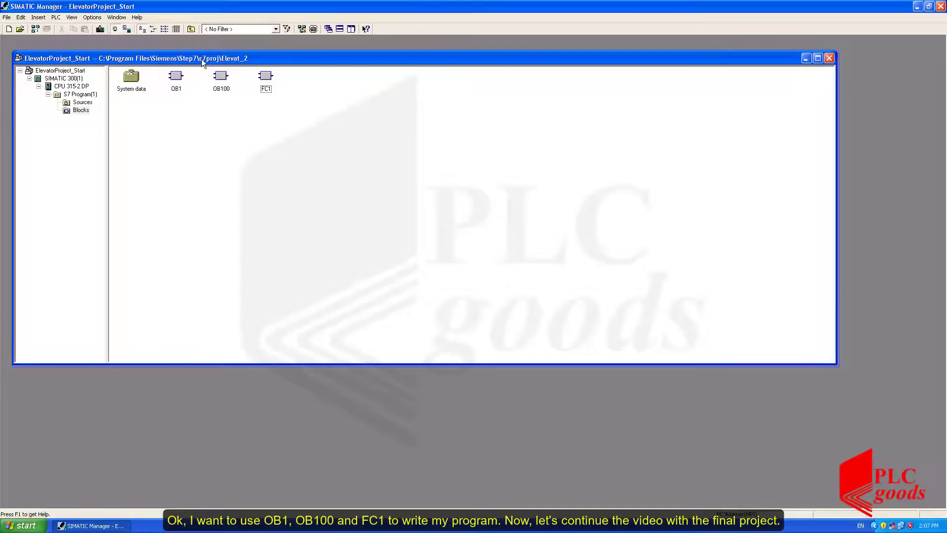
Move the ElevatorProject_Start window aside and open the Blocks folder of the Elevator_4 Floors project's S7 program.
drag(202, 58, 312, 155)
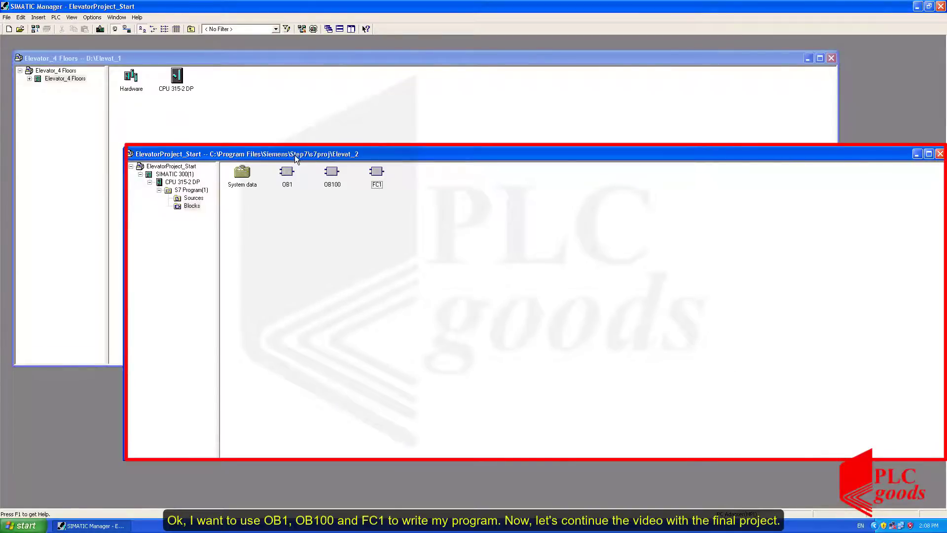
click(56, 79)
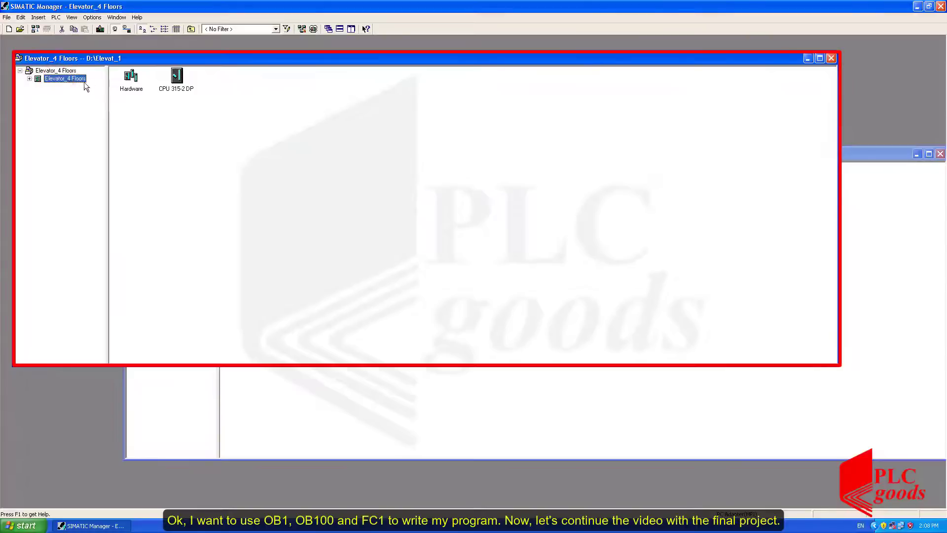
double_click(176, 75)
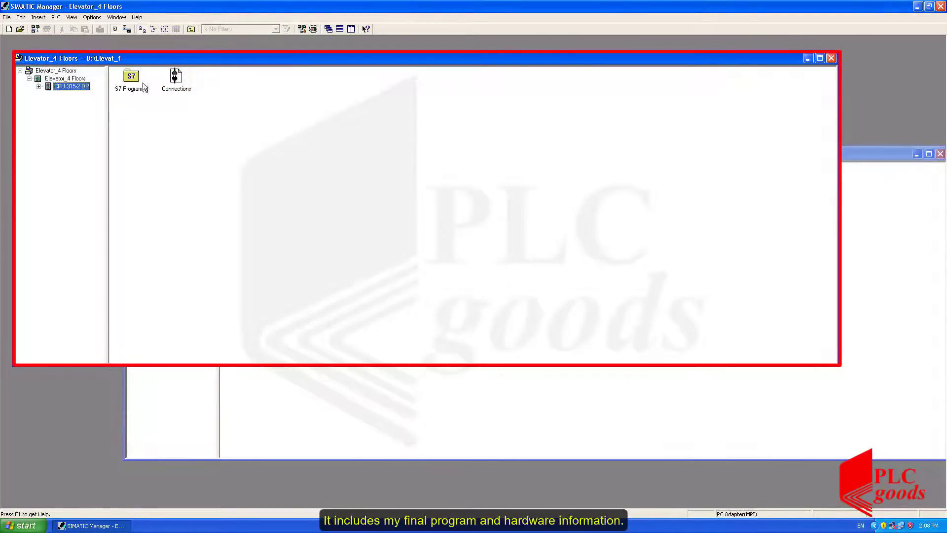
double_click(143, 81)
double_click(176, 82)
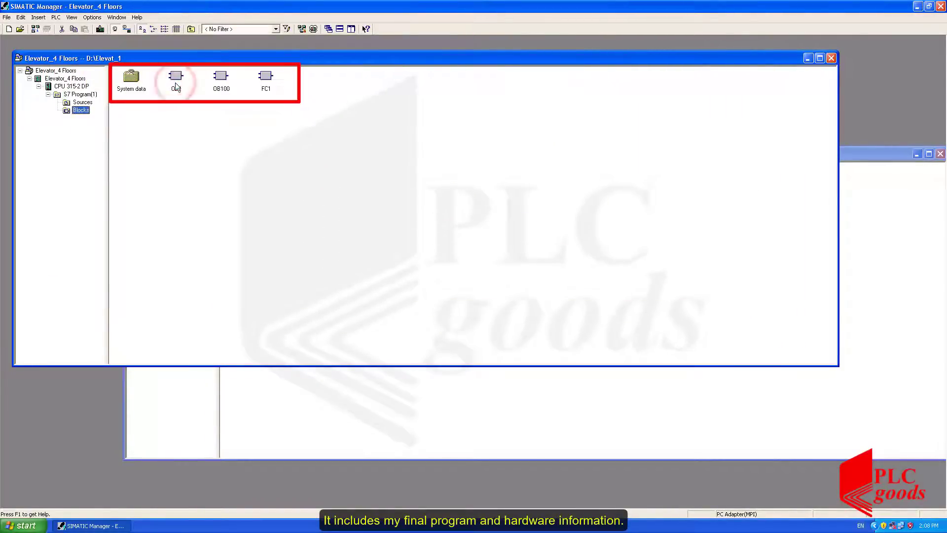
Close the ElevatorProject_Start project and select the Elevator_4 Floors station in the remaining project.
click(401, 403)
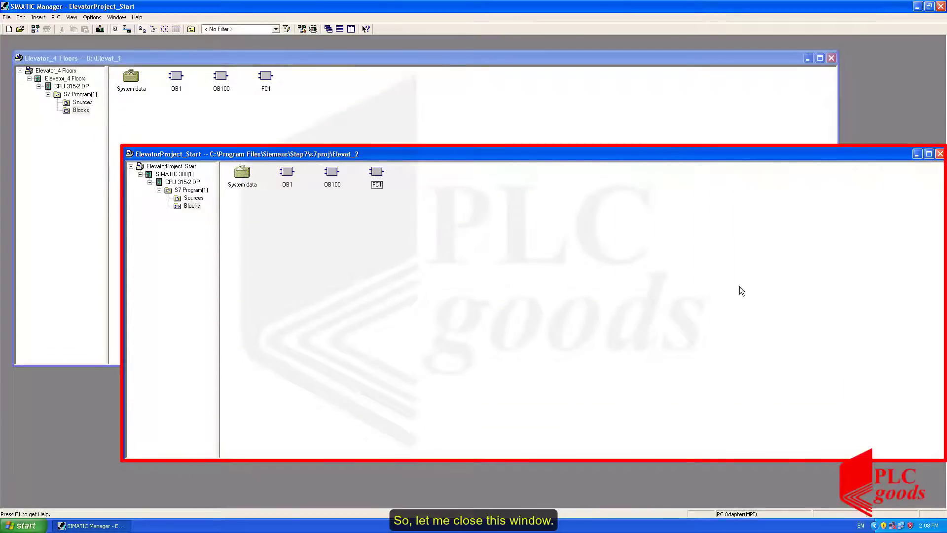
click(940, 155)
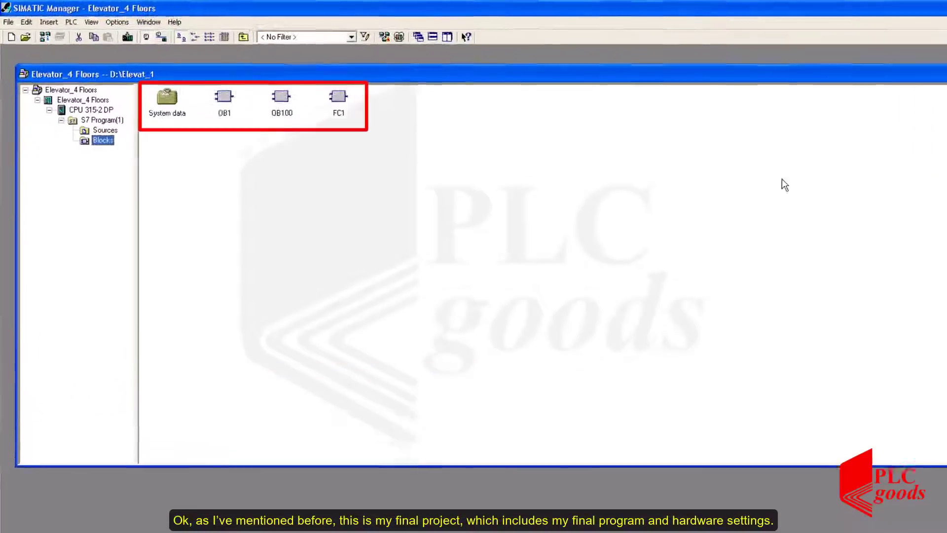
click(248, 162)
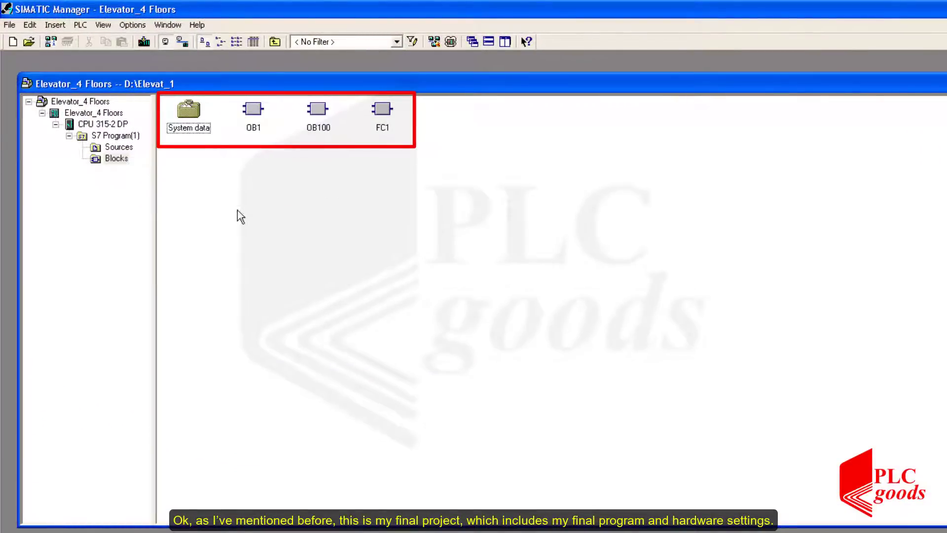
click(108, 112)
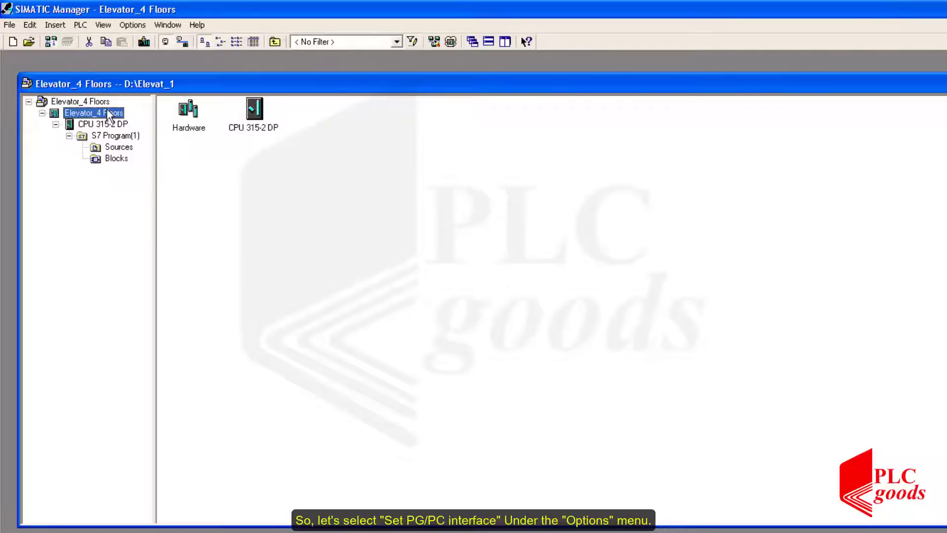
Set the PG/PC interface parameter assignment to PC Adapter(MPI).
click(141, 26)
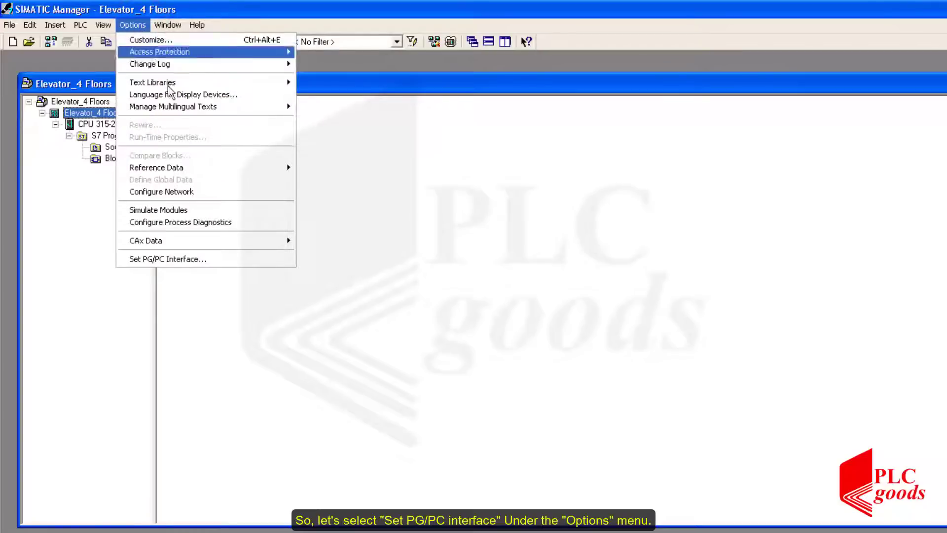
click(188, 258)
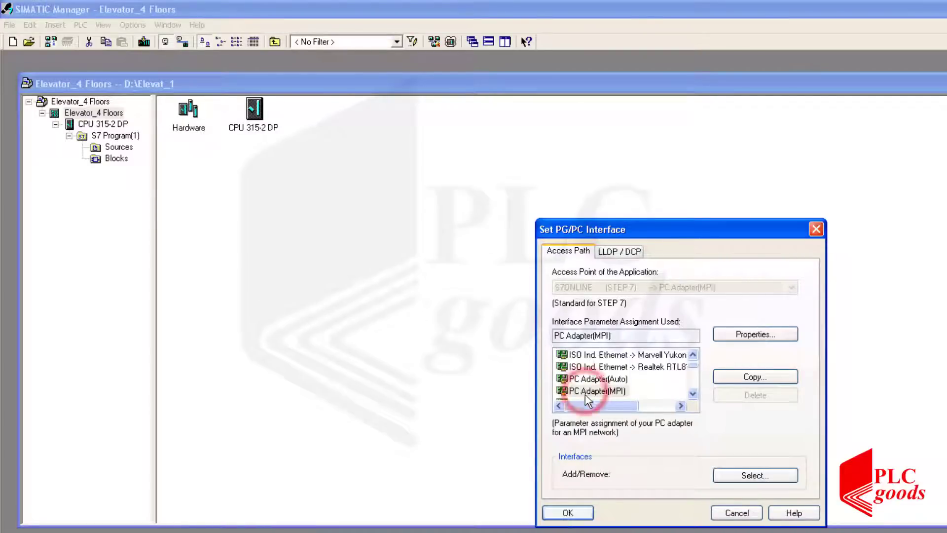
click(568, 514)
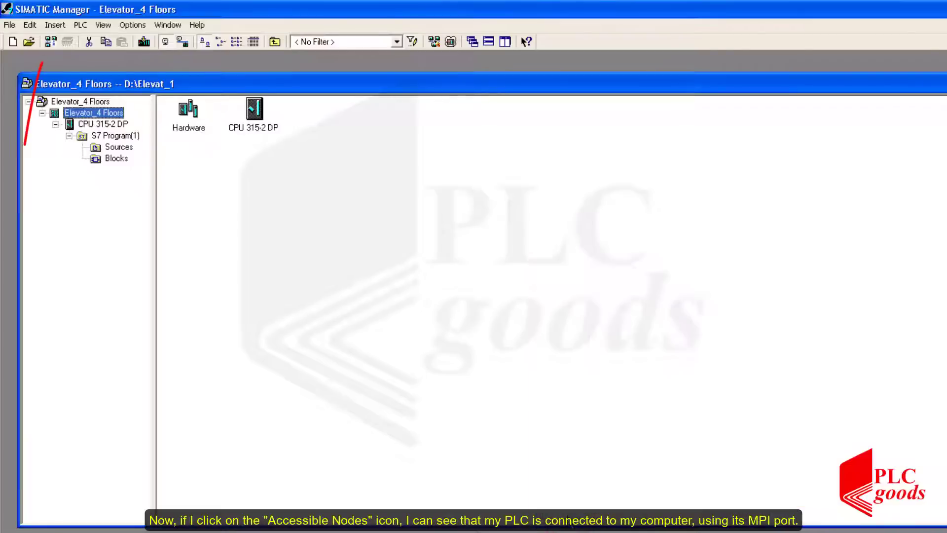
Check the accessible nodes on MPI, inspect the online blocks of the node at MPI address 2, and close the view.
click(51, 42)
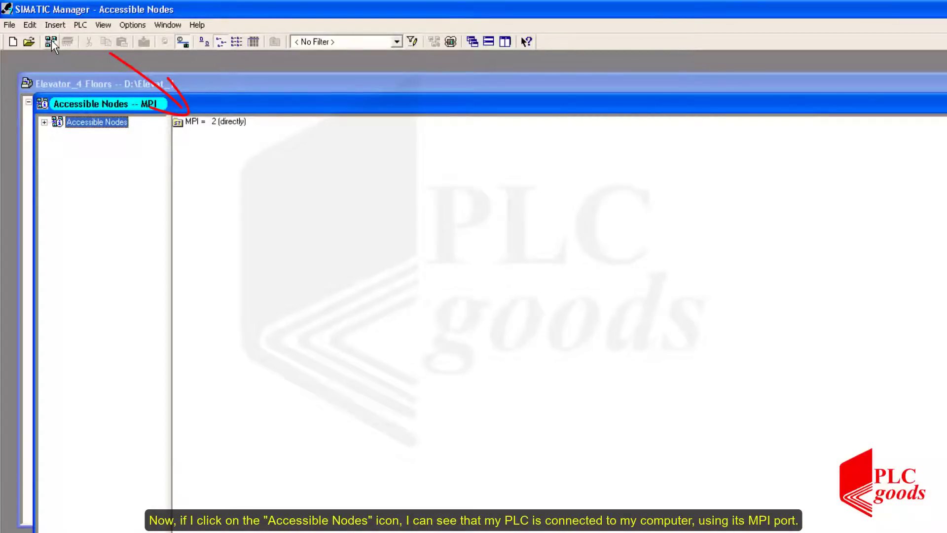
click(191, 121)
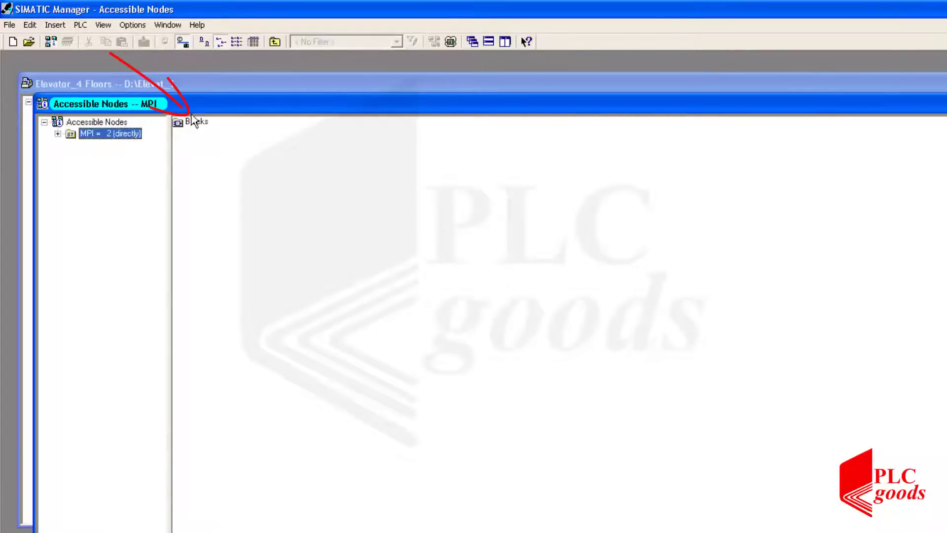
double_click(194, 125)
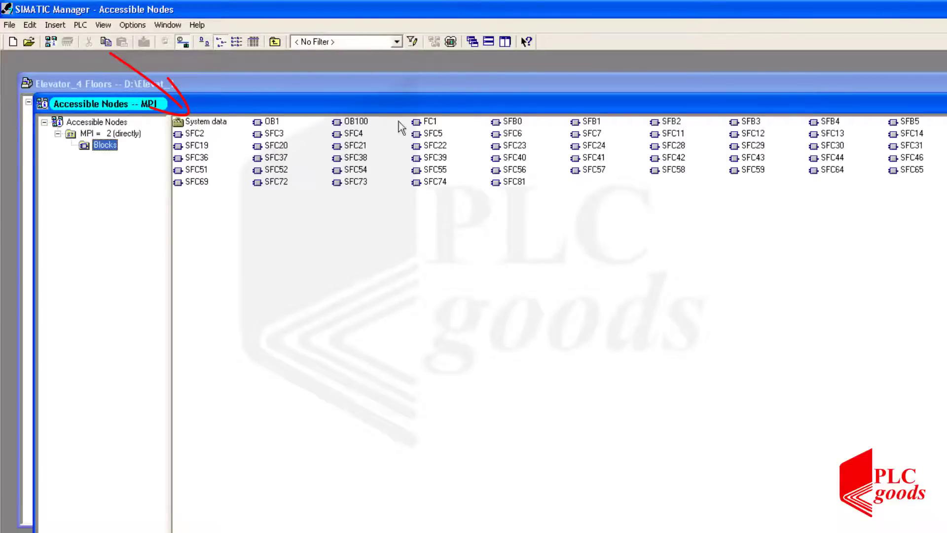
key(ctrl+F4)
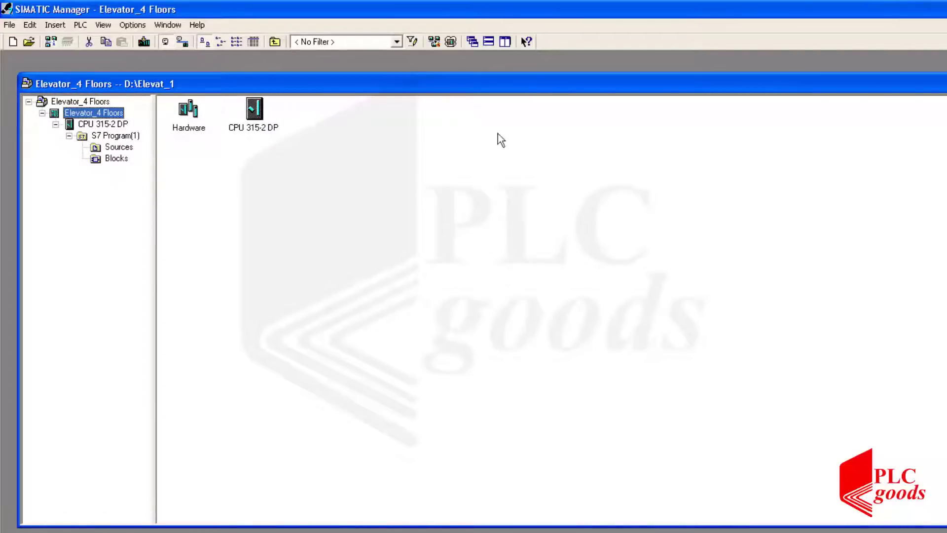
Download the Elevator_4 Floors station to the PLC, including the hardware configuration's system data, replacing the controller's existing system data.
click(117, 115)
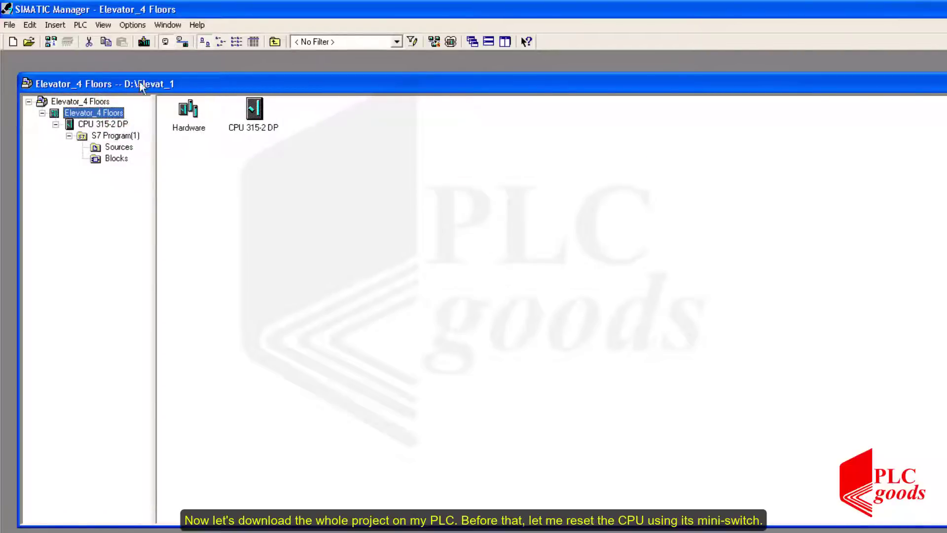
click(149, 46)
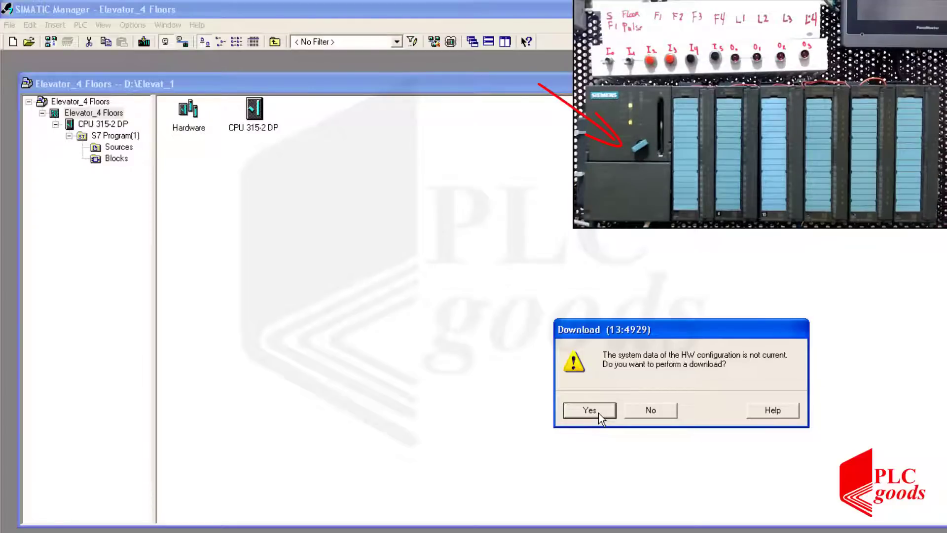
click(599, 414)
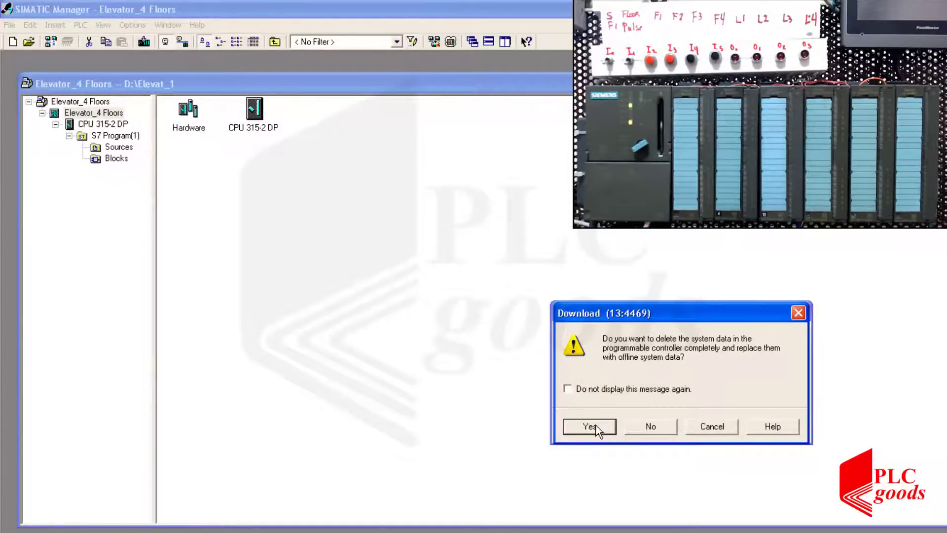
click(596, 427)
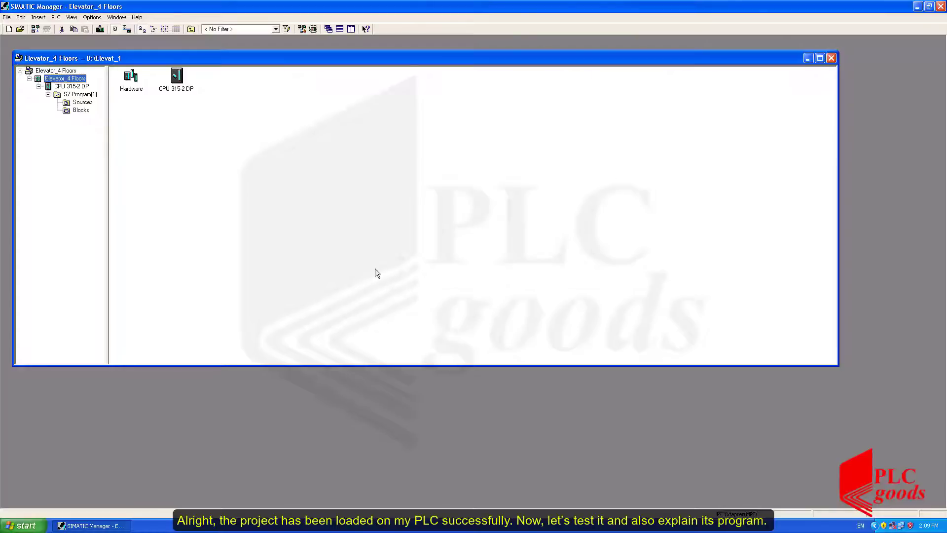
Open OB100 from the Blocks folder and examine its memory-clearing network and the Cabin_Down set coil in Network 2.
click(81, 111)
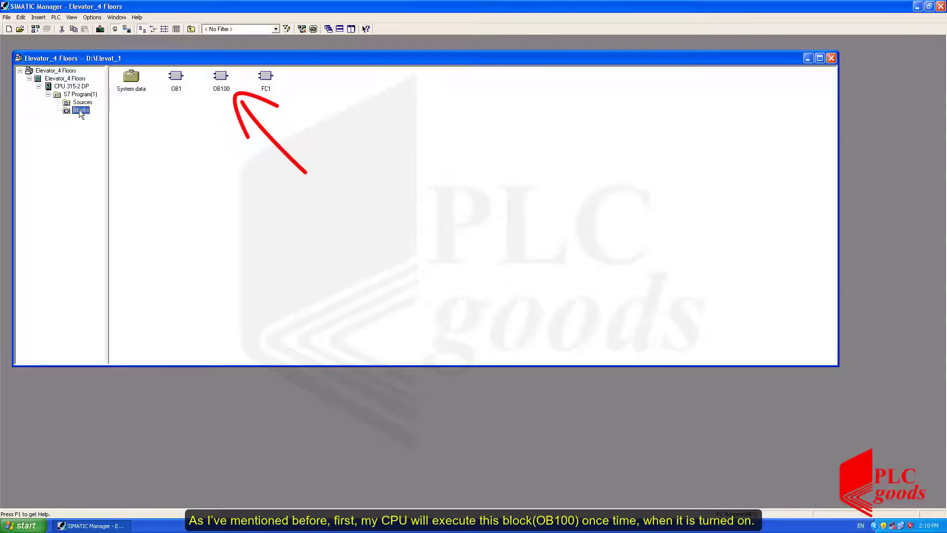
click(219, 75)
double_click(219, 75)
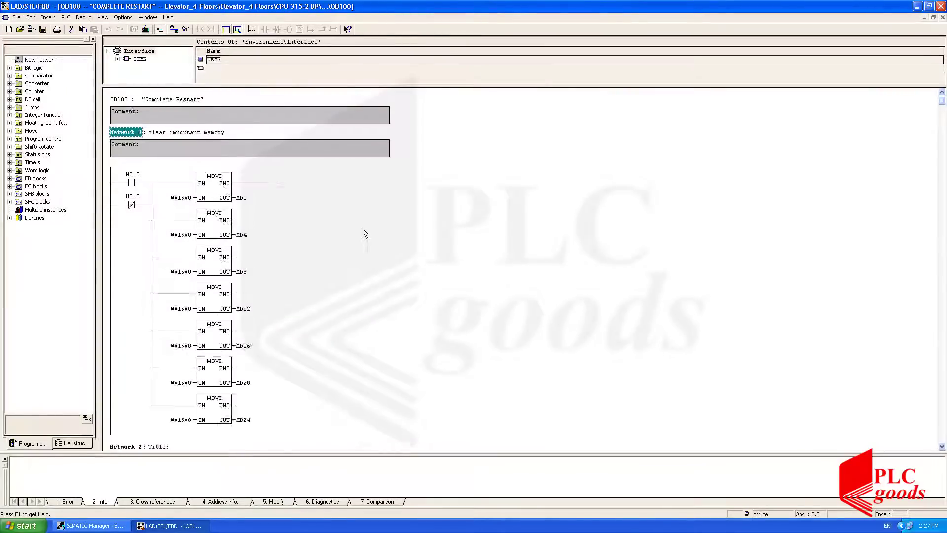
scroll(362, 229, up, 1)
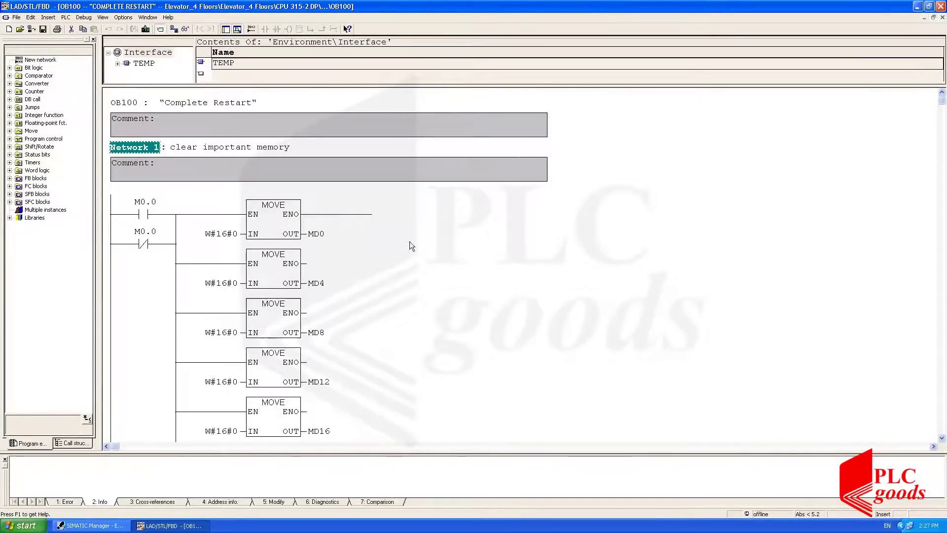
scroll(409, 241, down, 2)
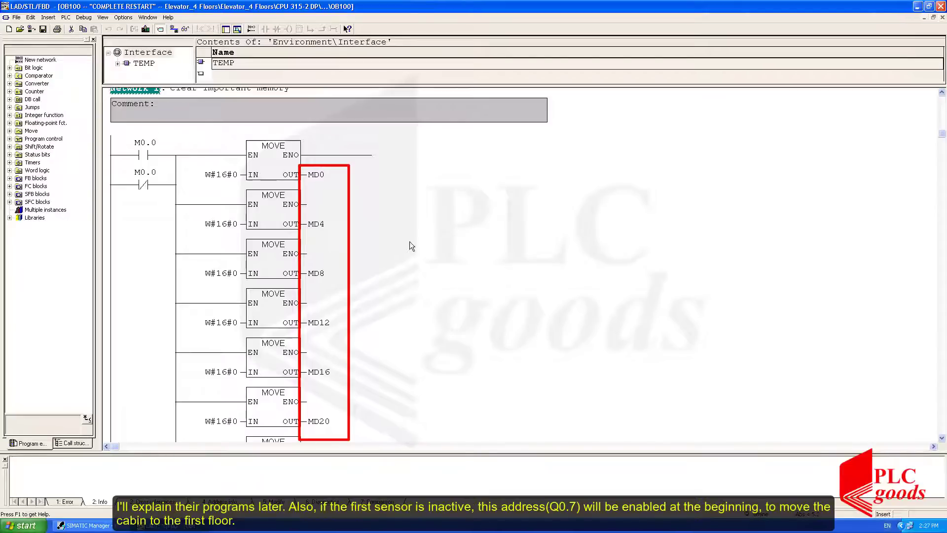
scroll(410, 242, down, 5)
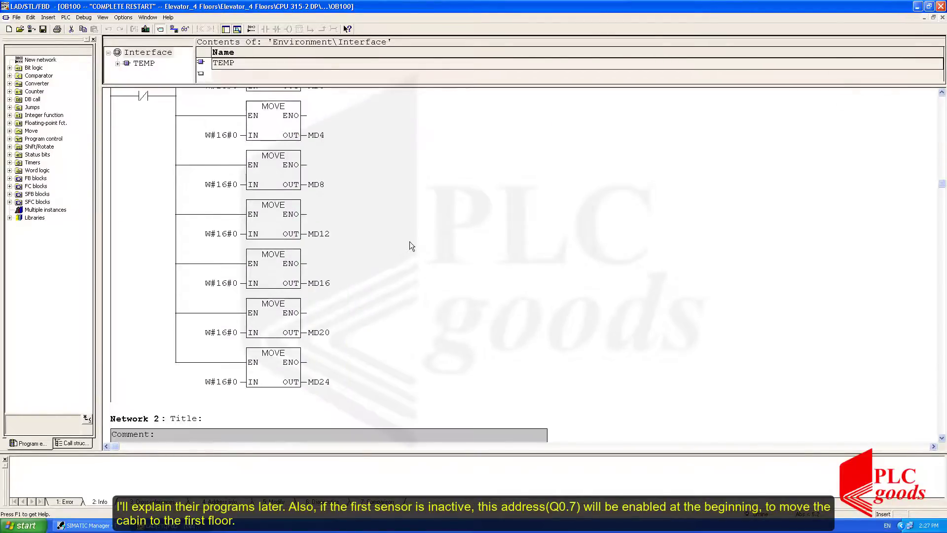
scroll(409, 242, down, 1)
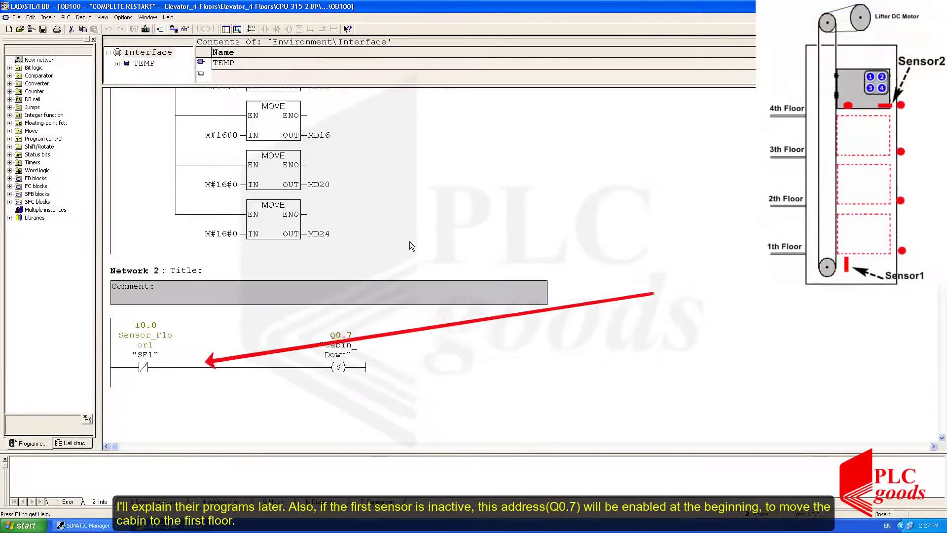
Monitor Network 2 of OB100 online, and close the block editor.
click(425, 344)
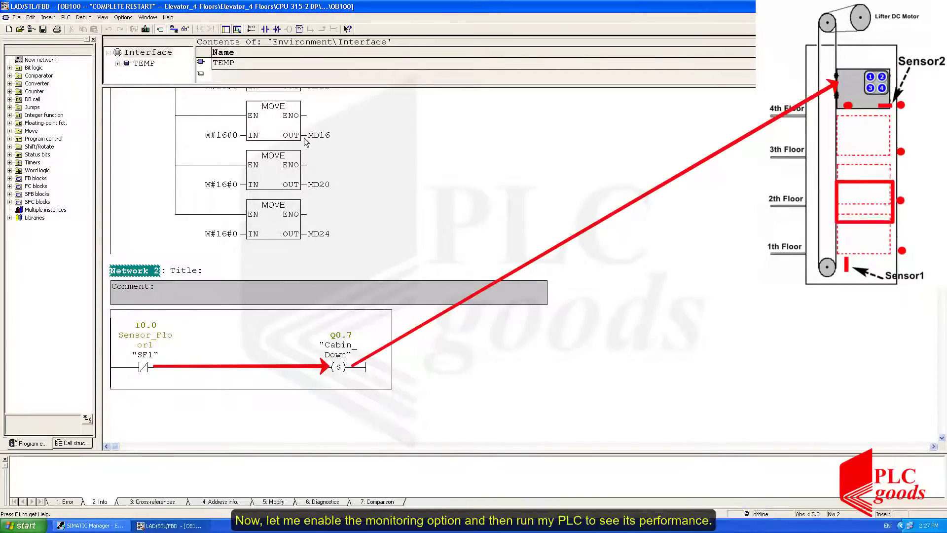
click(185, 30)
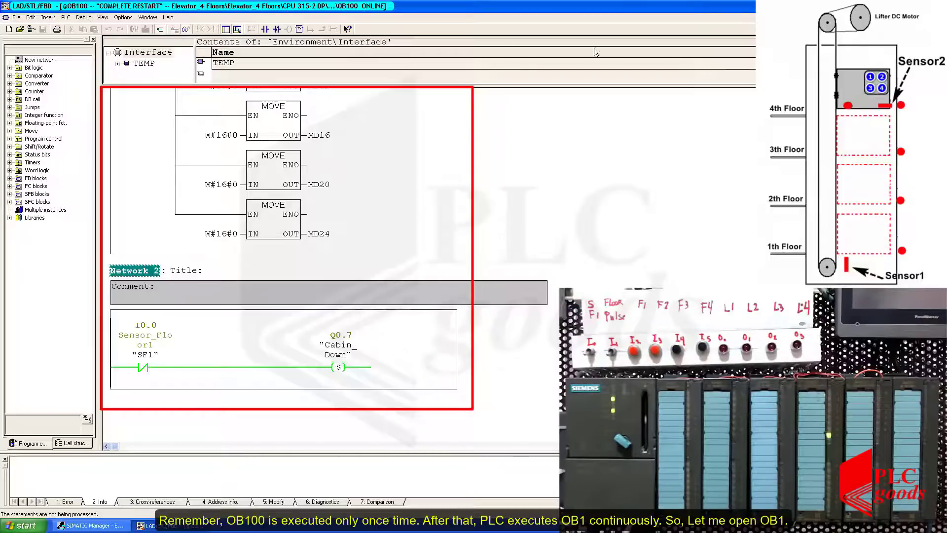
key(alt+F4)
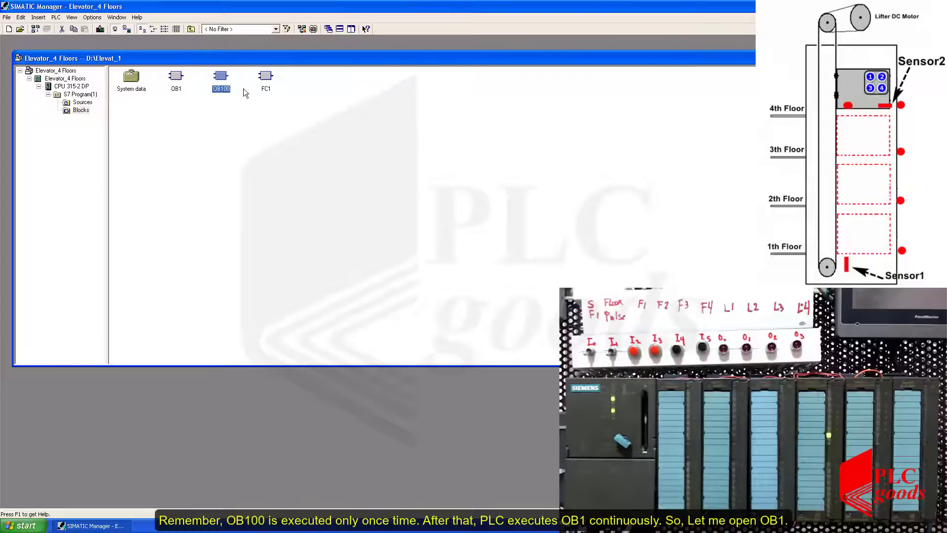
Open OB1 and monitor its three networks online, down to the FC1 call.
double_click(178, 79)
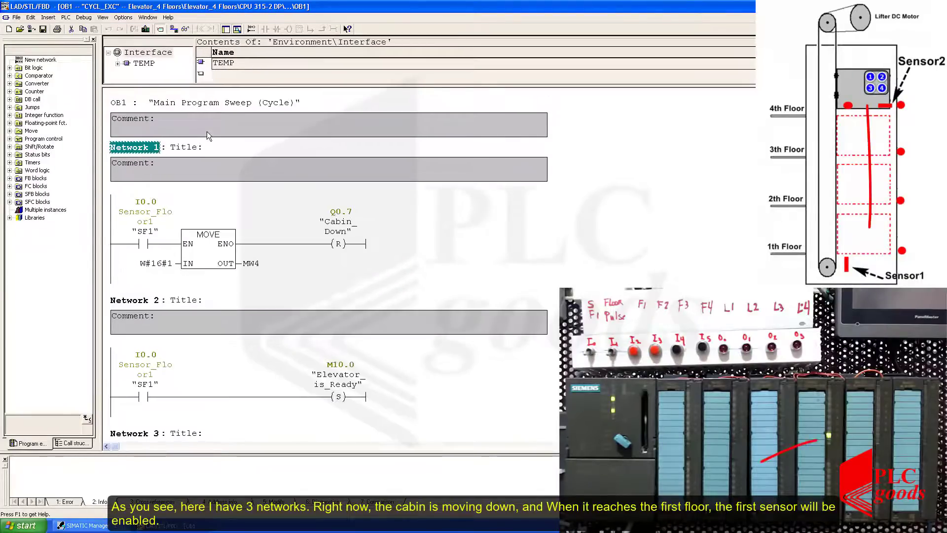
scroll(206, 132, down, 1)
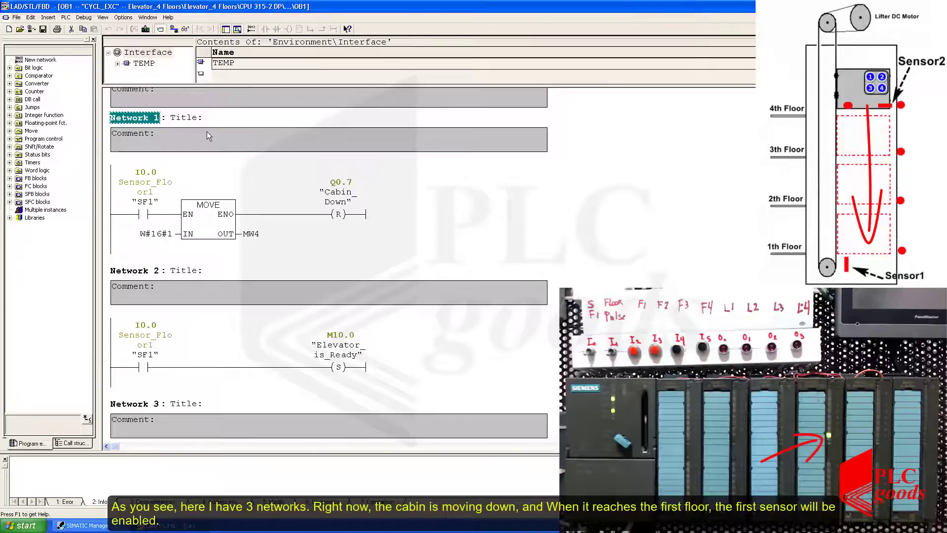
click(185, 30)
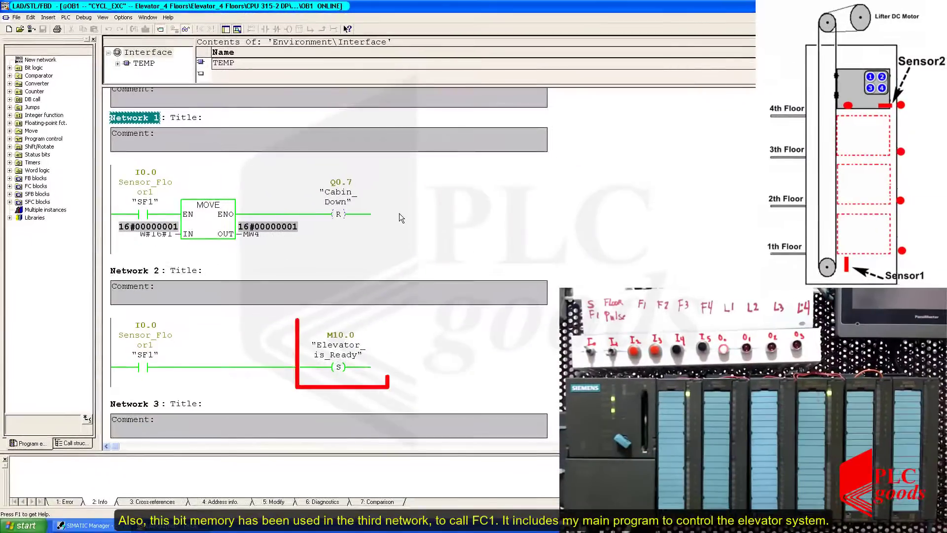
scroll(399, 213, down, 6)
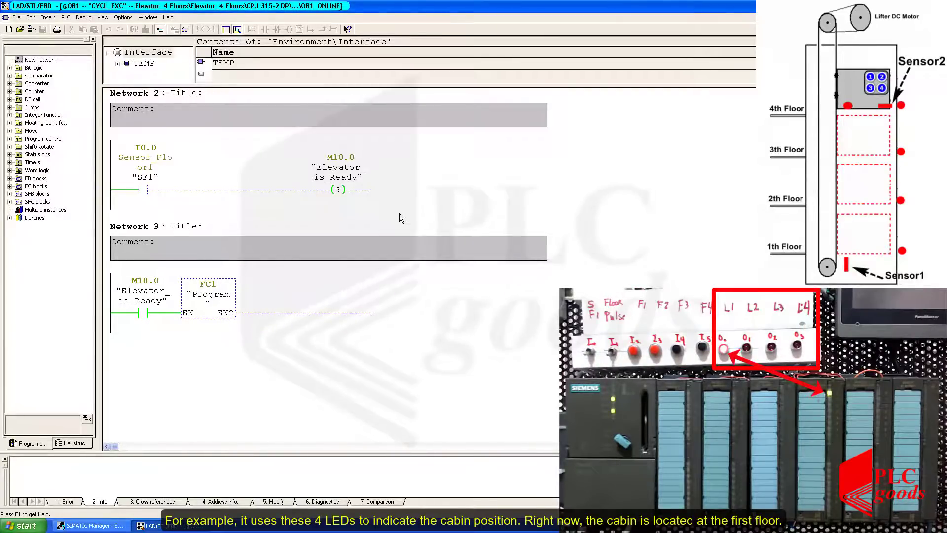
Open the called block FC1 from Network 3 of OB1 and enlarge its ladder display.
right_click(222, 295)
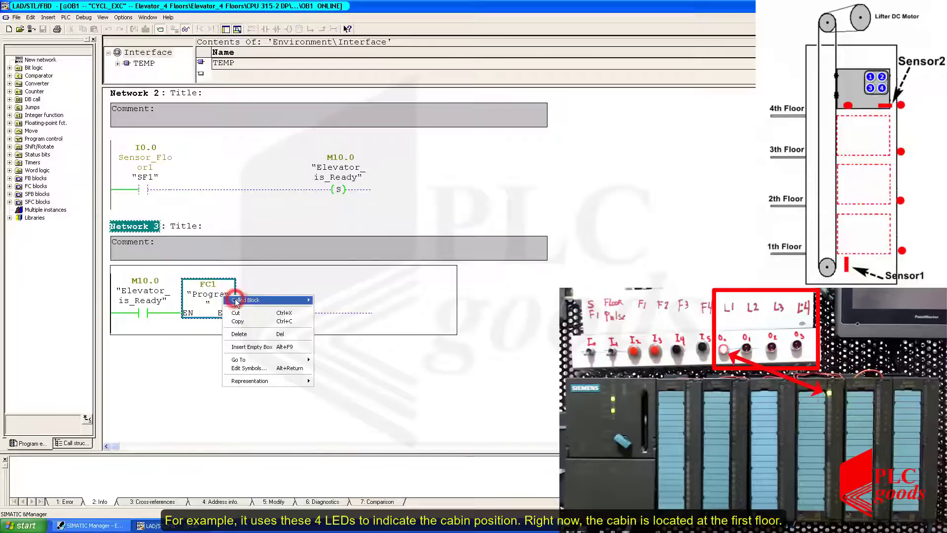
mouse_move(265, 305)
click(329, 300)
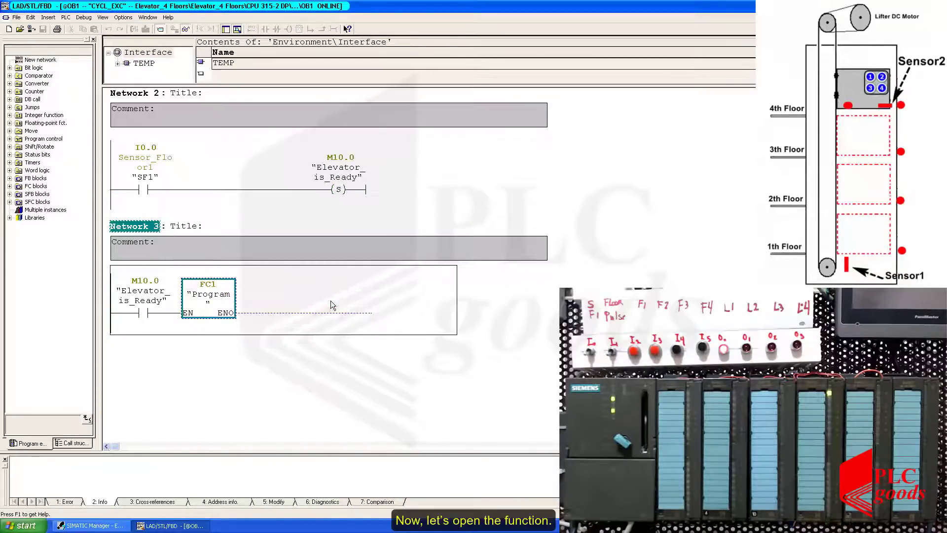
key(ctrl+KP_Add)
key(ctrl+KP_Add)
key(ctrl+KP_Add)
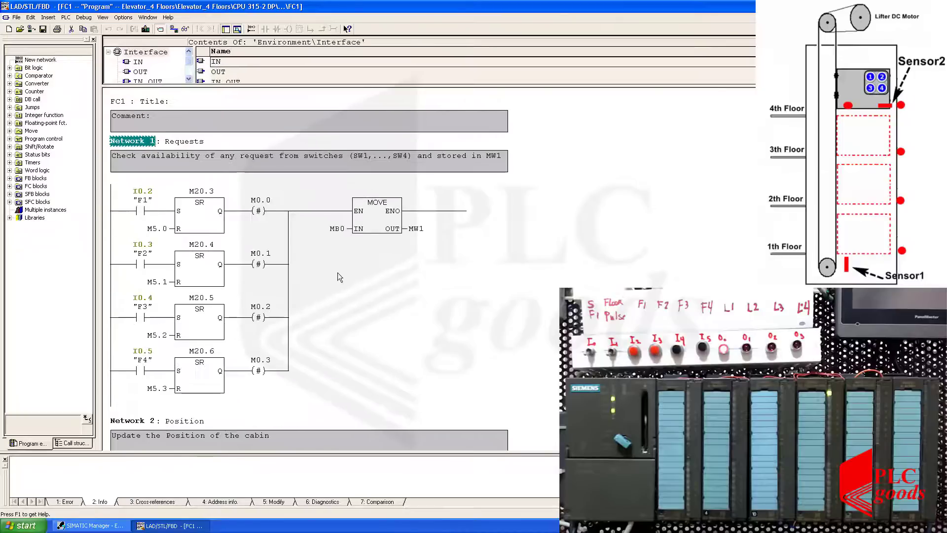
Collapse the interface declaration area of FC1 and start monitoring FC1, switching off the program status of OB1.
drag(398, 85, 404, 37)
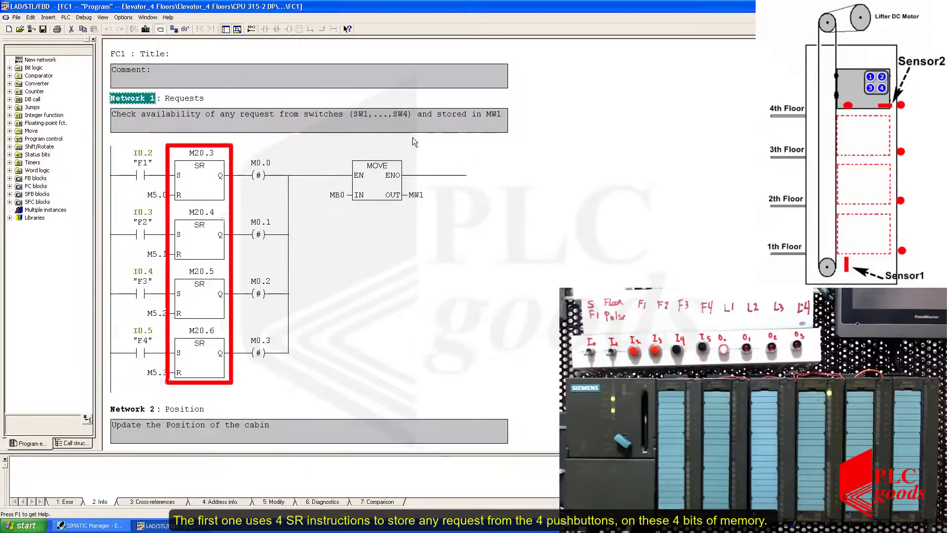
click(185, 29)
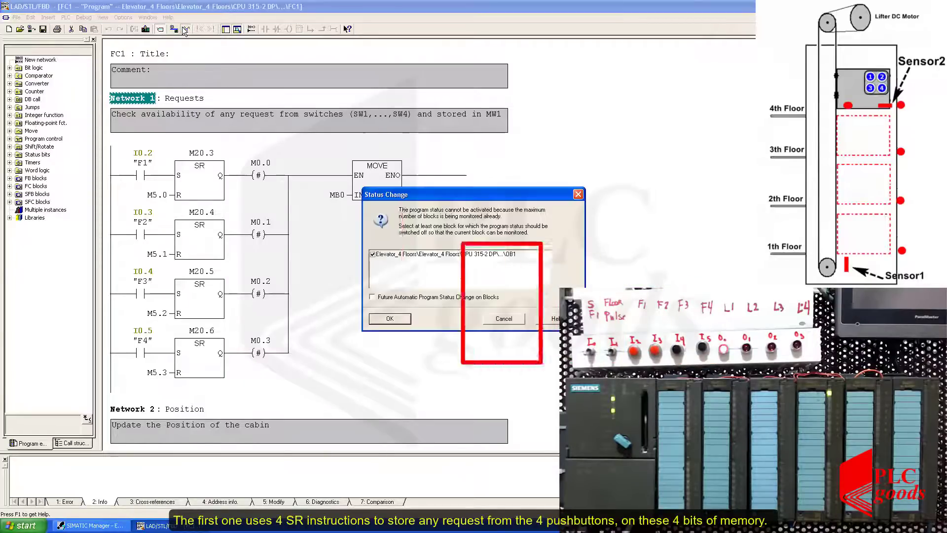
click(384, 327)
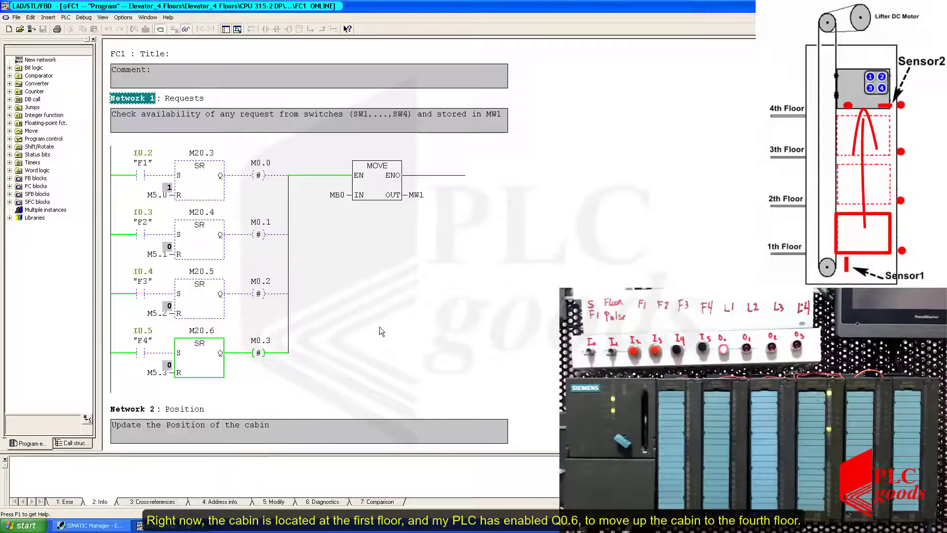
Examine the live status of FC1's Position and Display position networks, including the MW4 shift instructions and the LED outputs.
scroll(380, 327, down, 7)
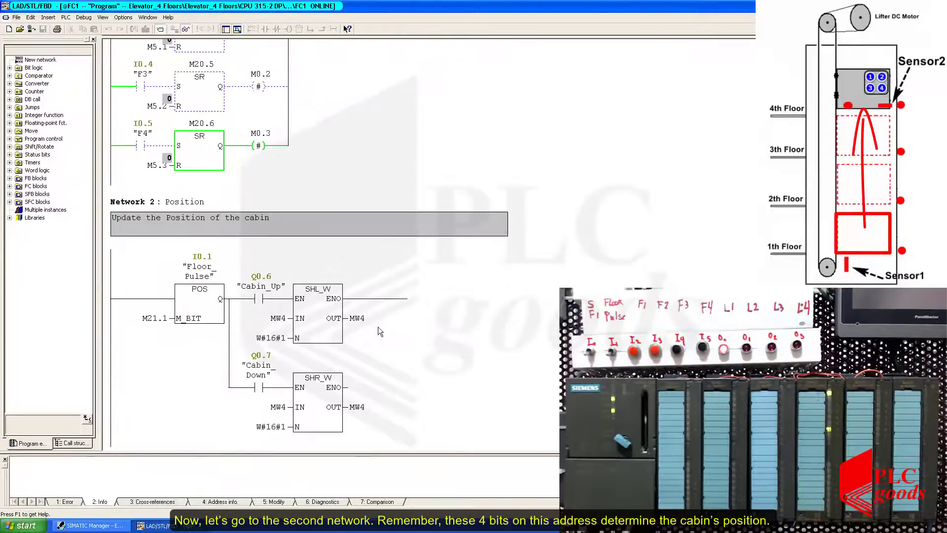
scroll(377, 327, down, 2)
click(384, 318)
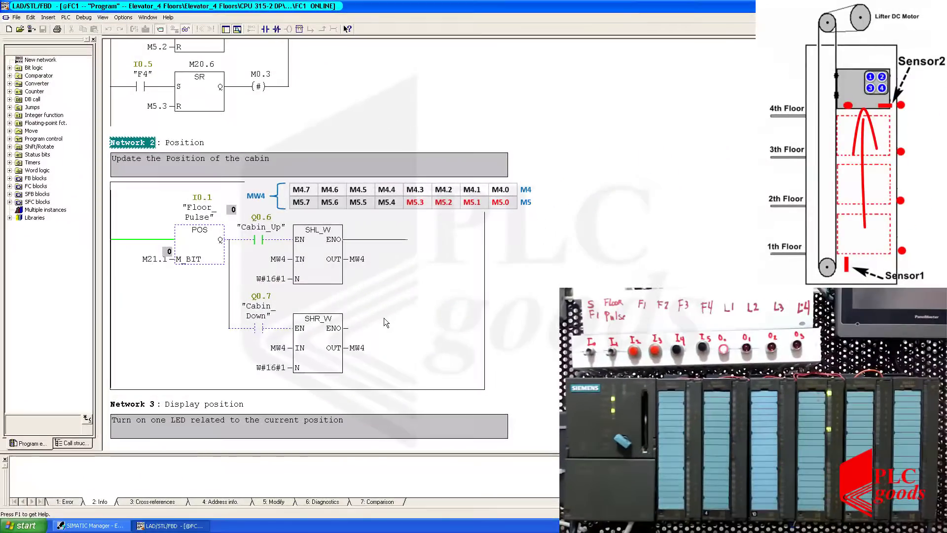
scroll(384, 317, down, 5)
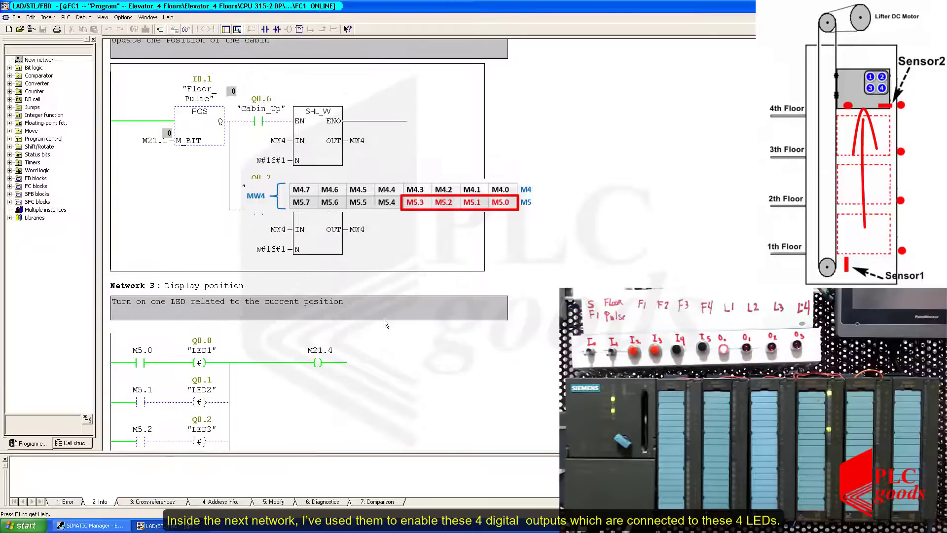
scroll(384, 318, down, 1)
scroll(384, 318, down, 1)
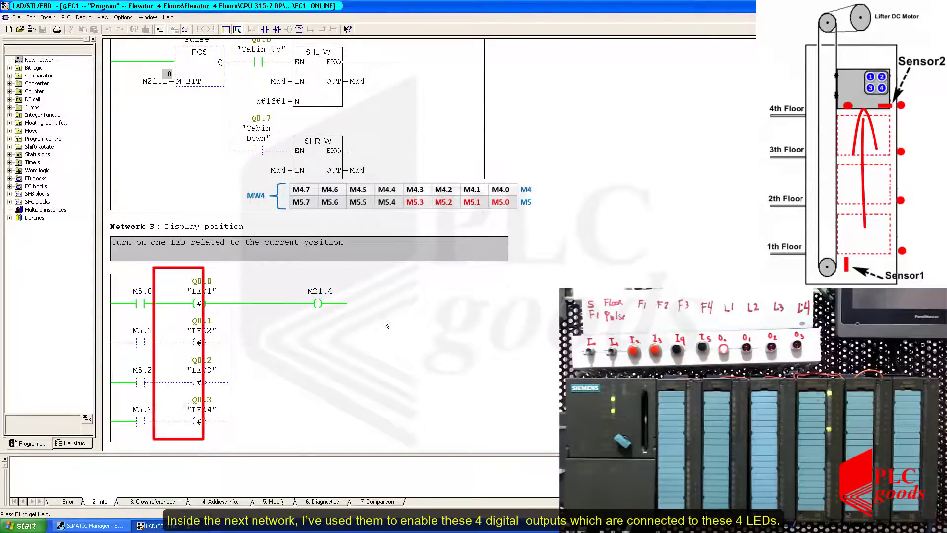
scroll(384, 319, up, 1)
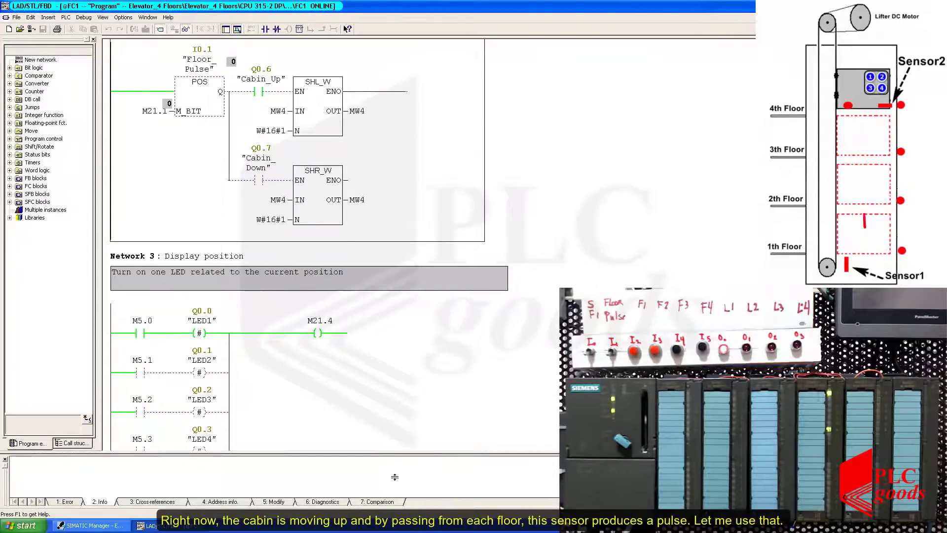
Close the message output area beneath the FC1 ladder program to give the networks more room.
drag(404, 454, 390, 499)
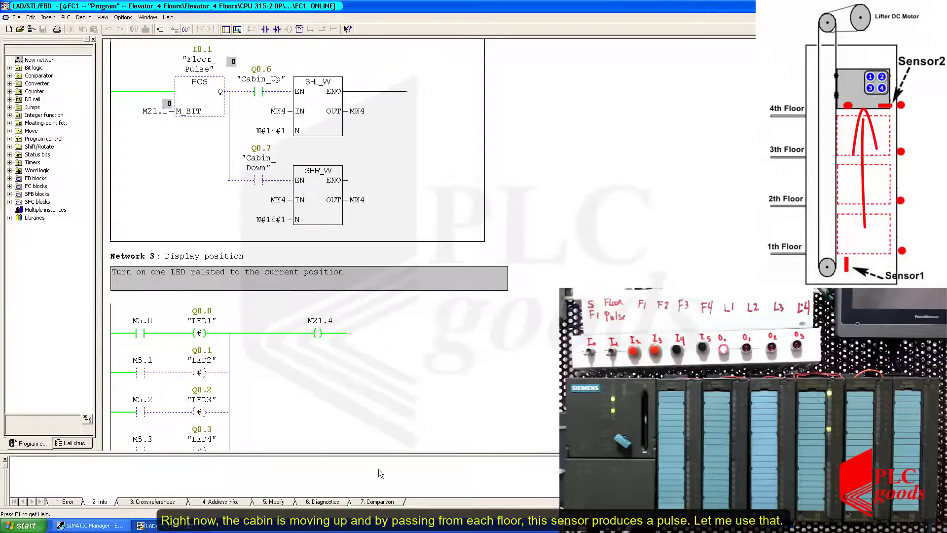
click(5, 459)
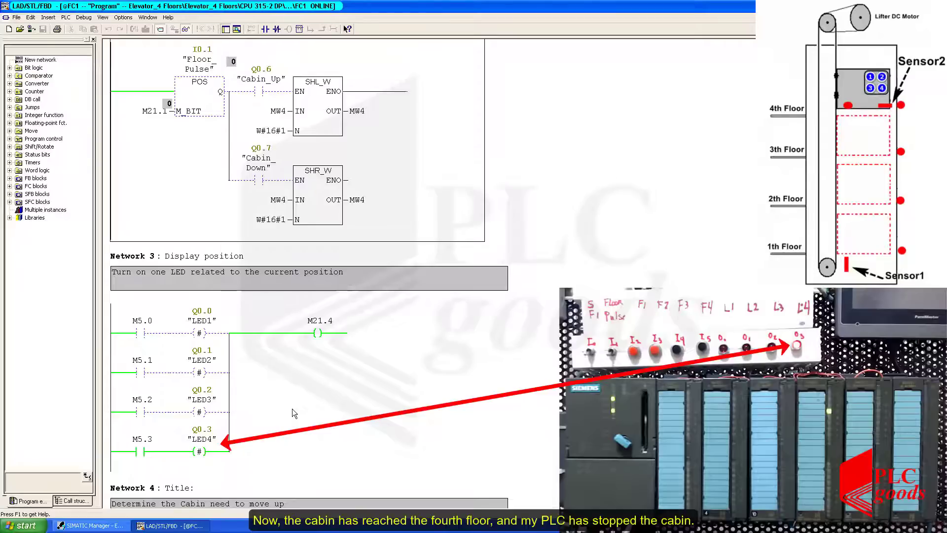
Examine the live status of FC1's Networks 4 and 5, which determine whether the cabin needs to move up or down.
scroll(295, 407, down, 3)
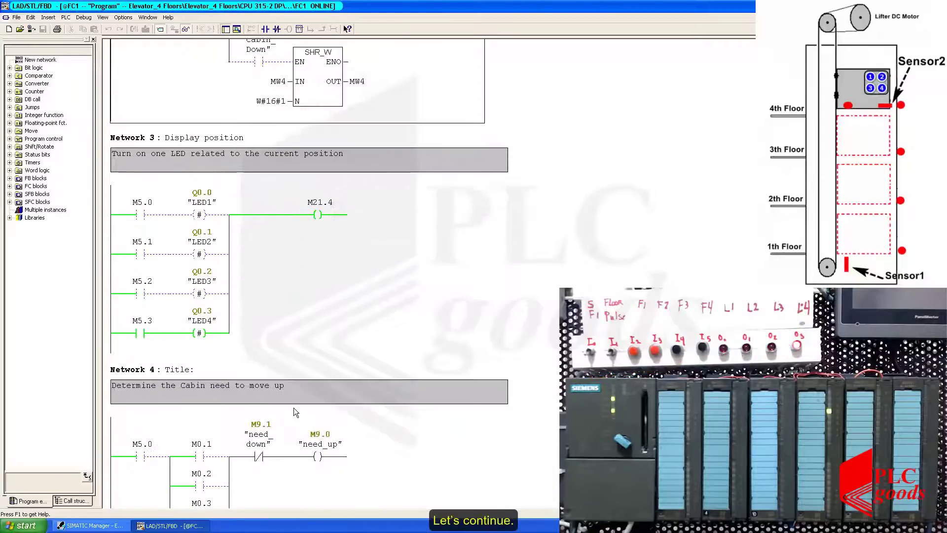
scroll(295, 407, down, 2)
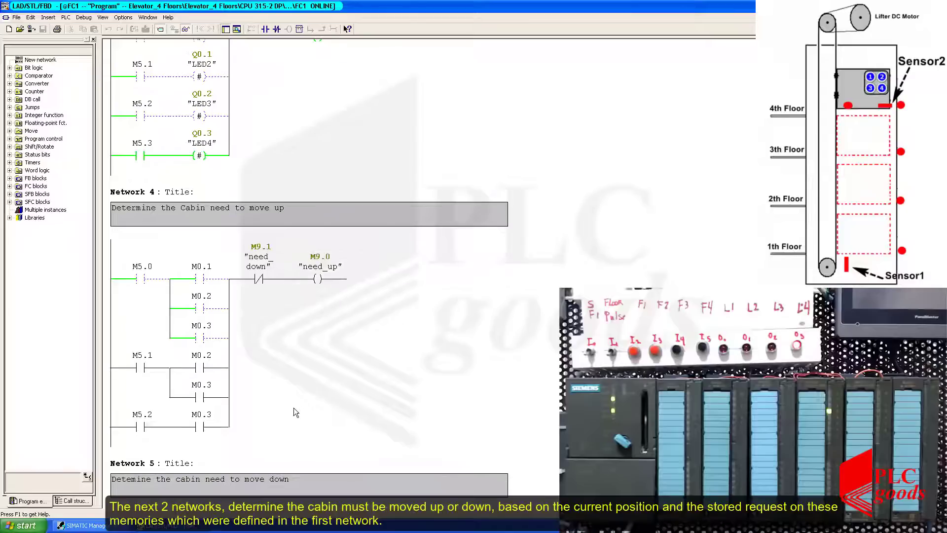
scroll(295, 407, down, 1)
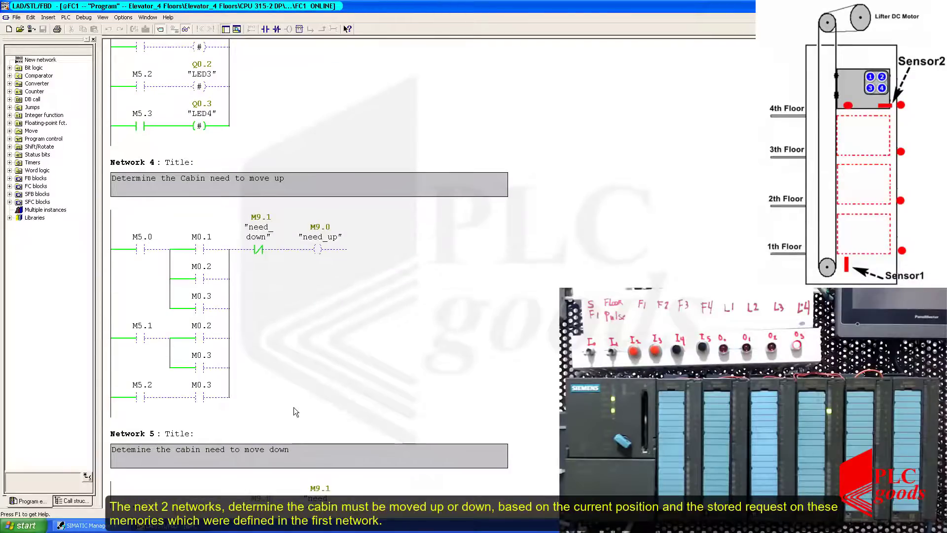
scroll(295, 407, down, 3)
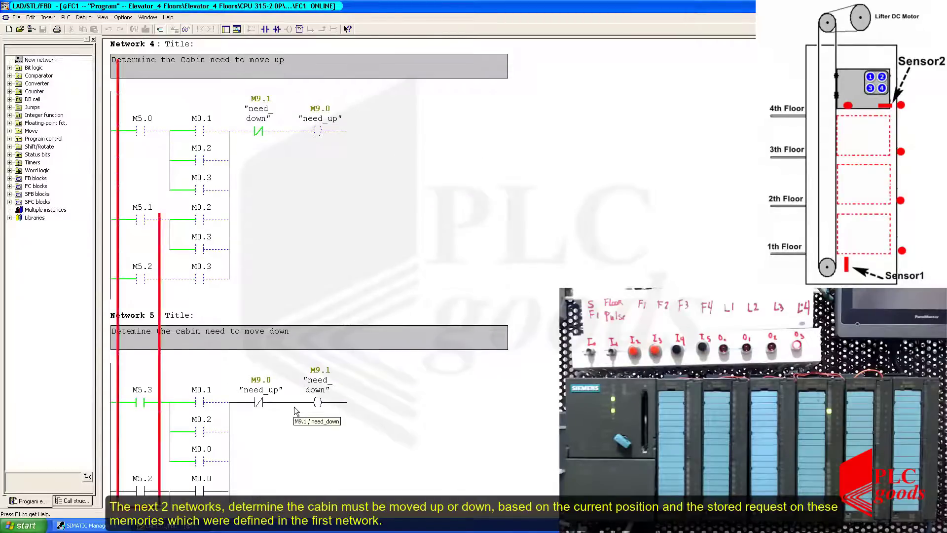
scroll(294, 406, down, 3)
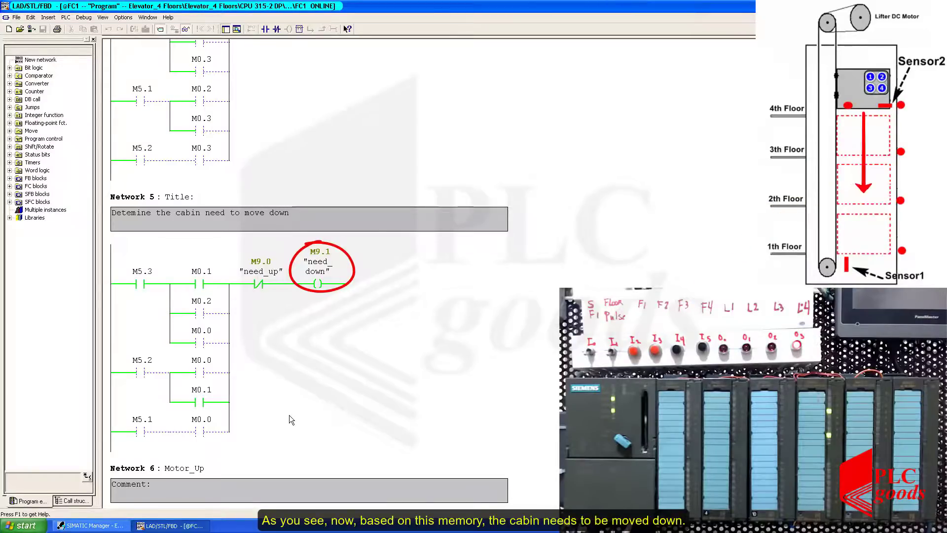
Examine the live status of FC1's Motor_Up and Motor Down networks, including the S_PEXT timers T0 and T1 and the cabin outputs.
scroll(290, 415, down, 5)
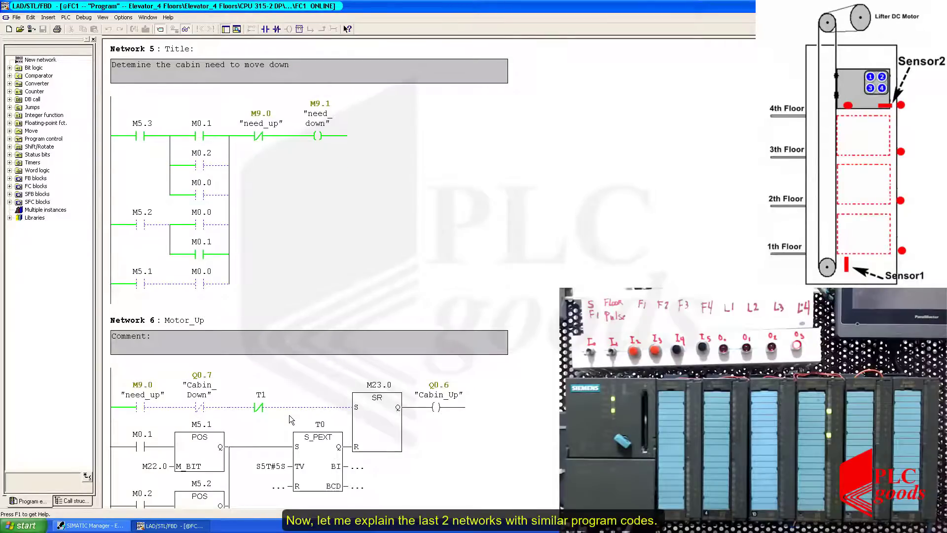
scroll(289, 416, down, 5)
scroll(289, 415, down, 1)
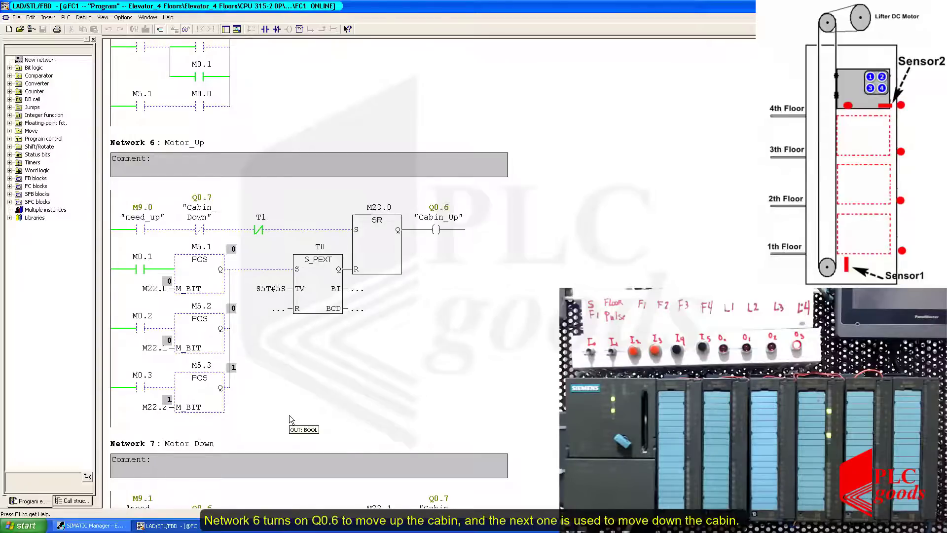
scroll(289, 416, down, 4)
scroll(289, 416, down, 8)
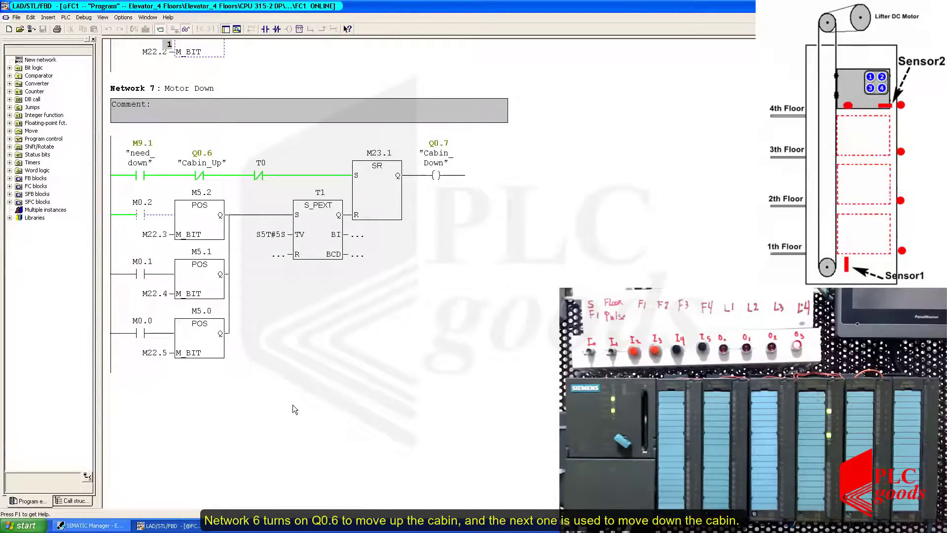
click(292, 406)
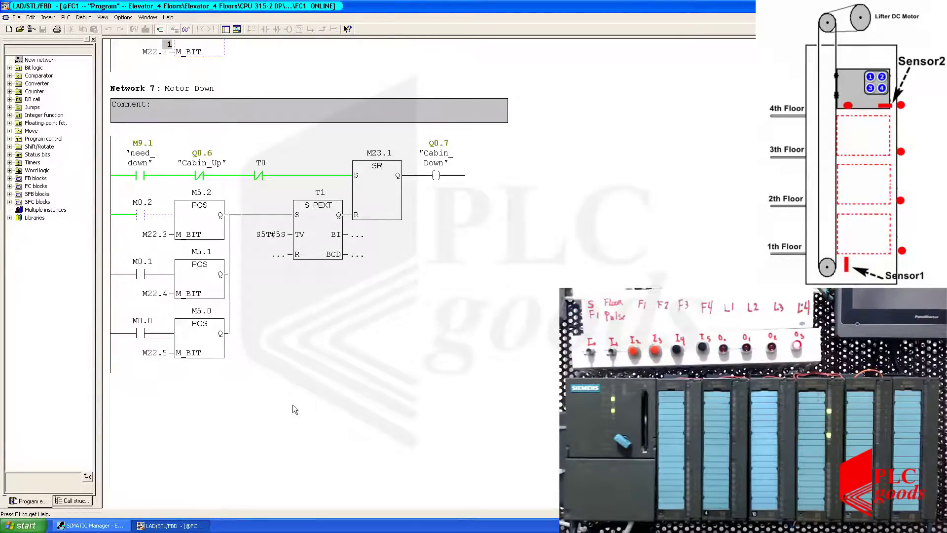
click(311, 336)
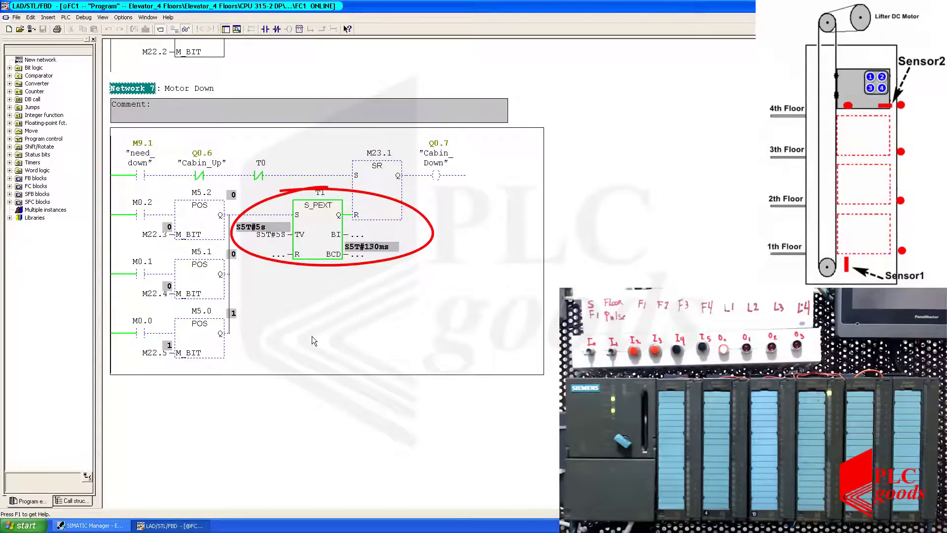
scroll(312, 336, up, 7)
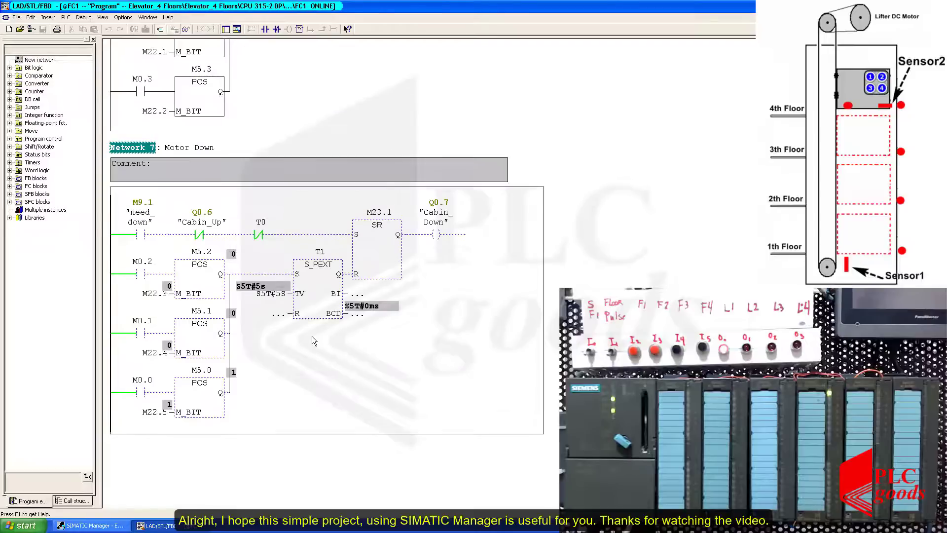
scroll(312, 336, up, 2)
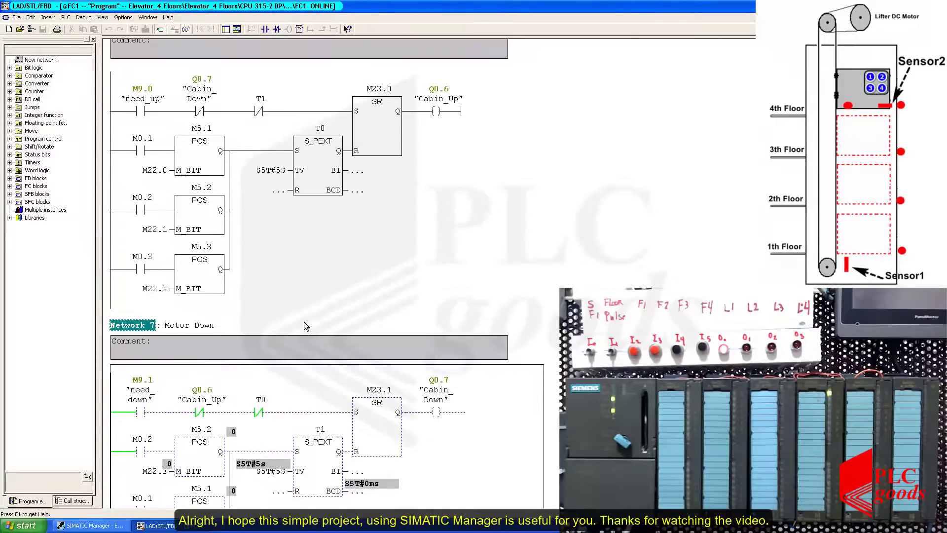